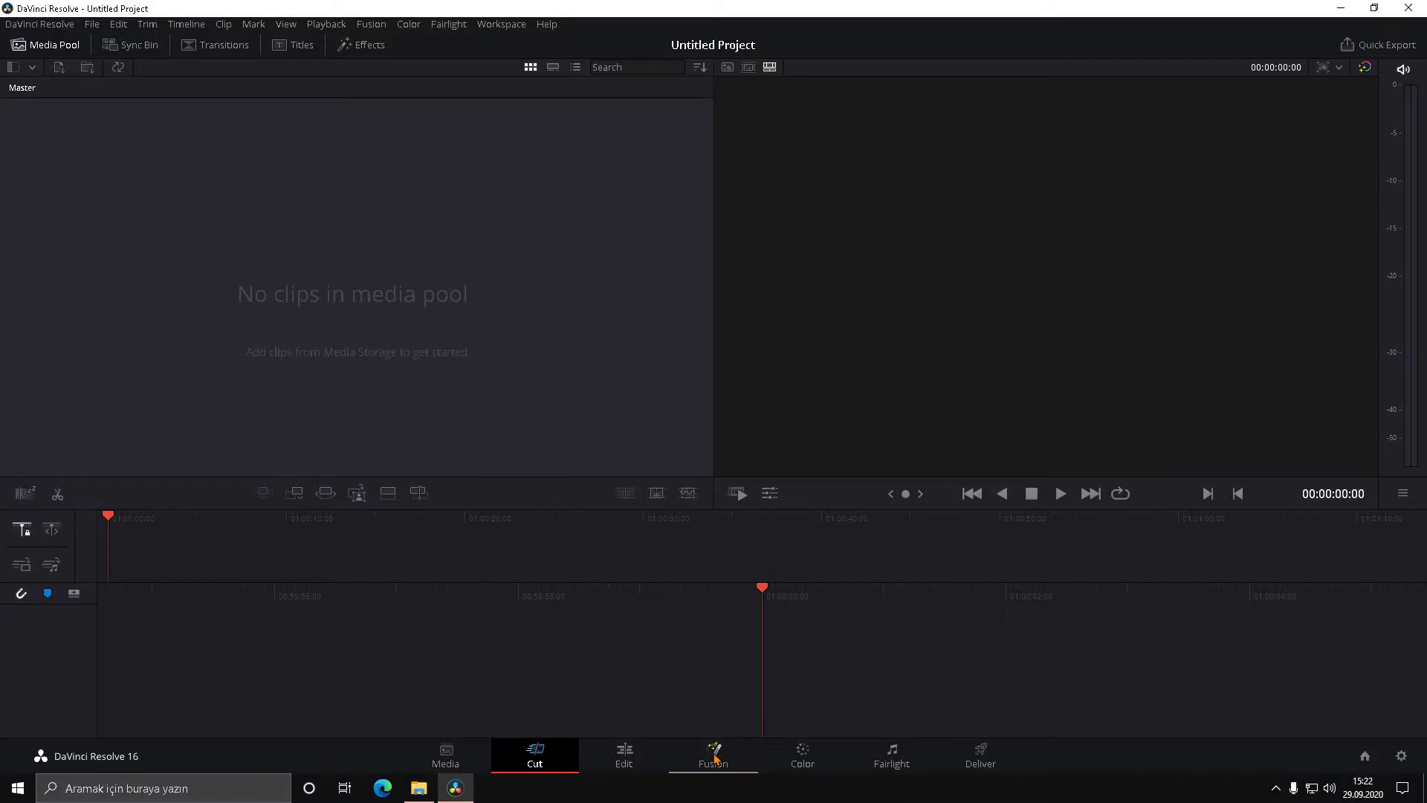
# Step: Open the Media page and browse the Ayra folder on drive F:
pyautogui.click(461, 751)
pyautogui.click(11, 148)
pyautogui.click(43, 188)
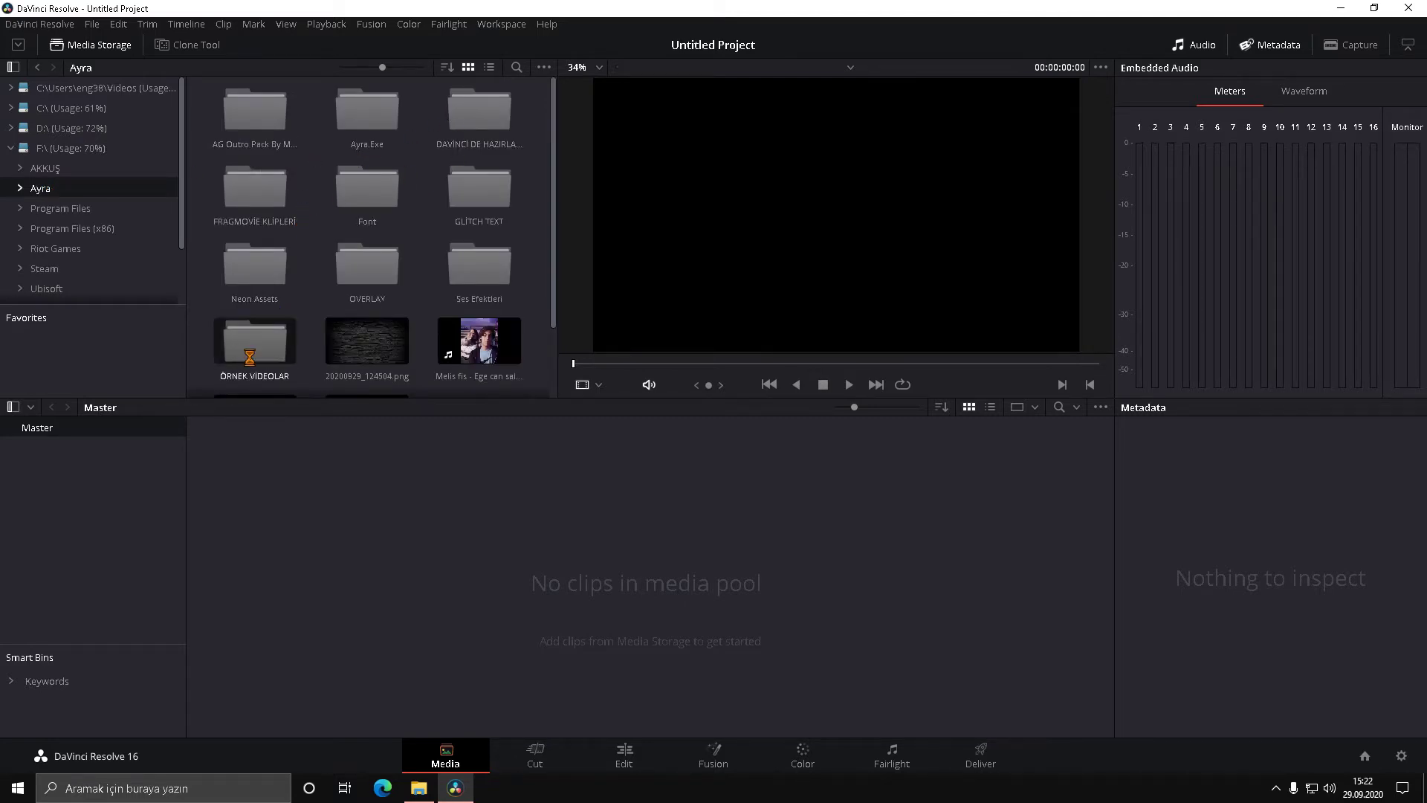
# Step: Import the mixkit walking-to-school clip with matched frame rate and place it on Timeline 1
pyautogui.doubleClick(277, 335)
pyautogui.moveTo(372, 112); pyautogui.dragTo(402, 680)
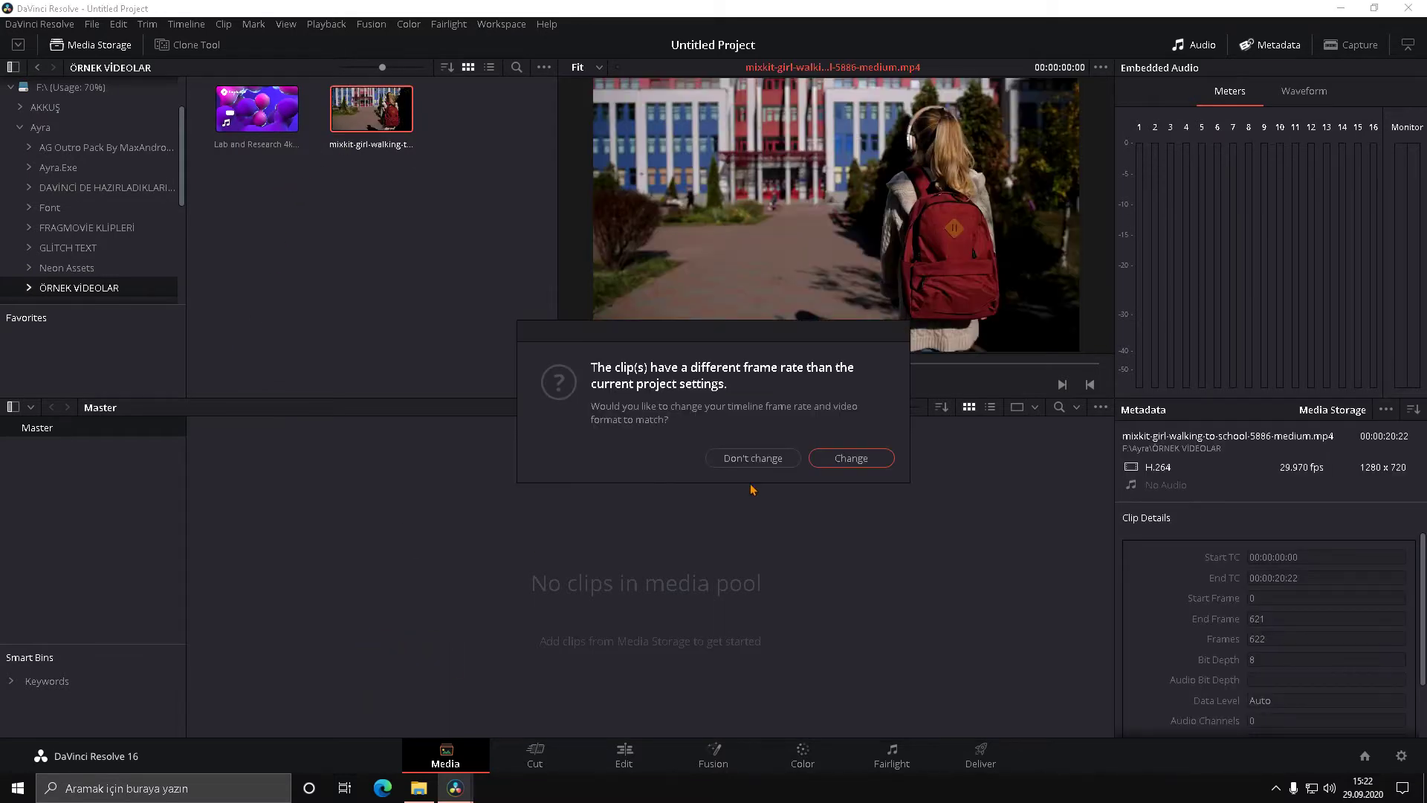
pyautogui.click(831, 457)
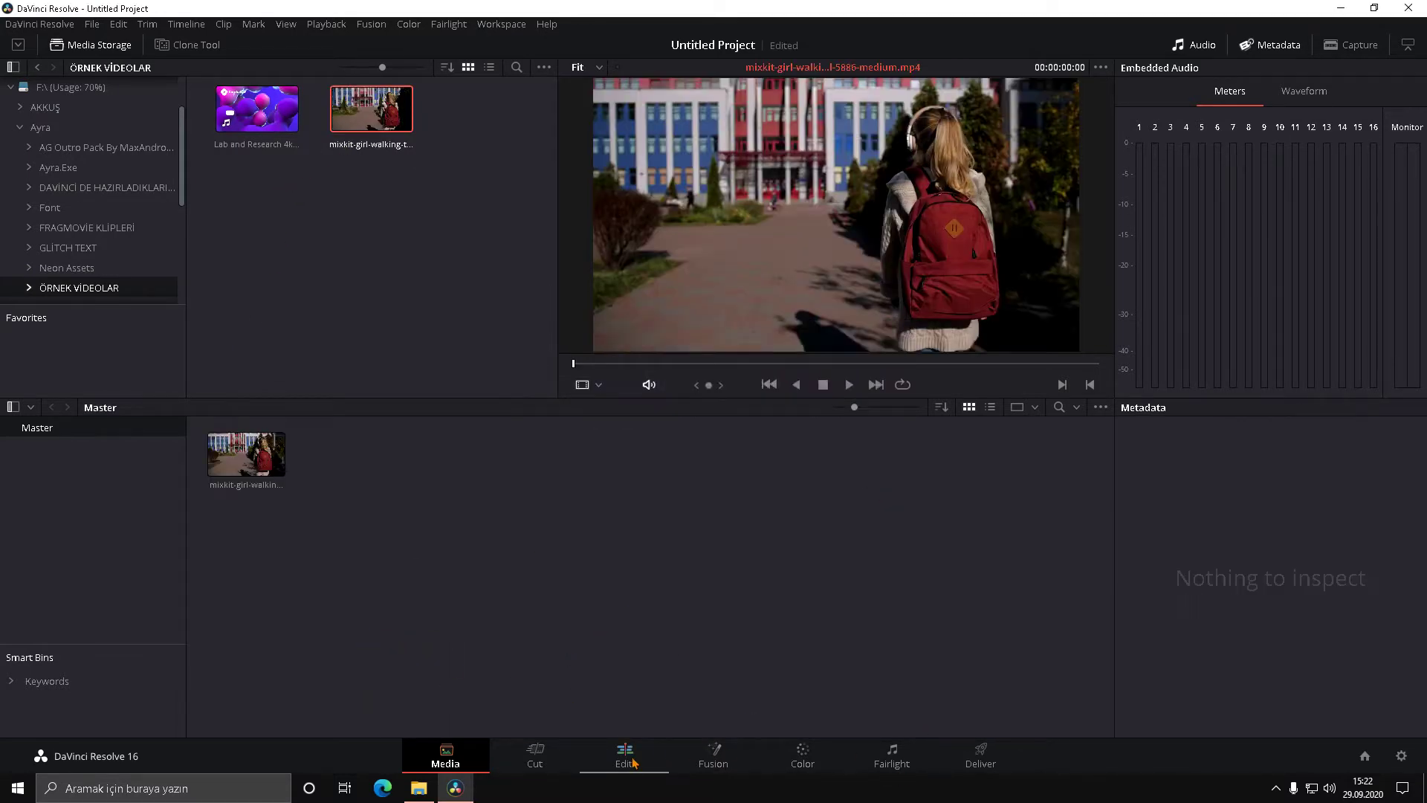
pyautogui.moveTo(174, 114)
pyautogui.mouseDown()
pyautogui.moveTo(561, 466)
pyautogui.moveTo(628, 548)
pyautogui.mouseUp()
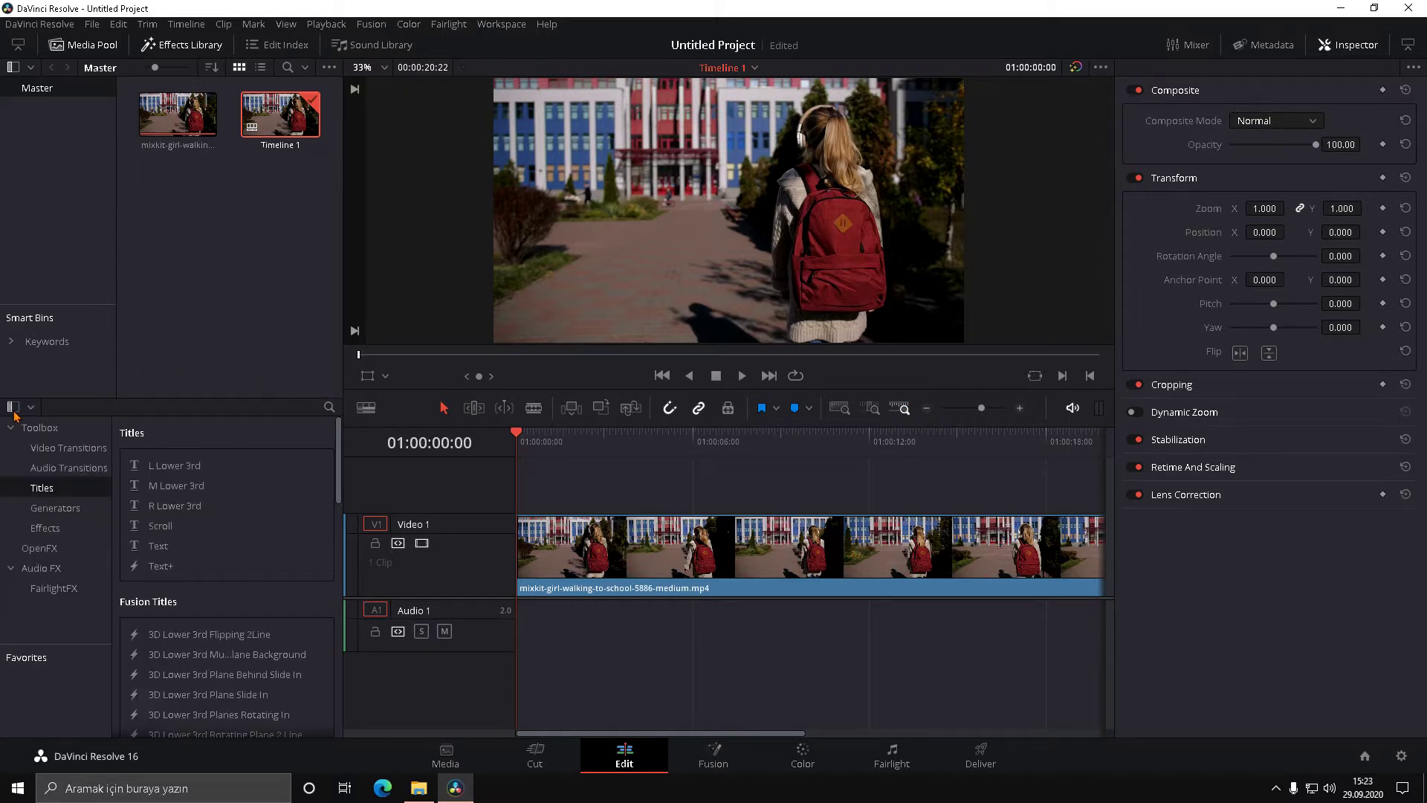
# Step: Reopen the Effects Library and browse Effects, Generators and Audio Transitions before showing Titles
pyautogui.click(178, 48)
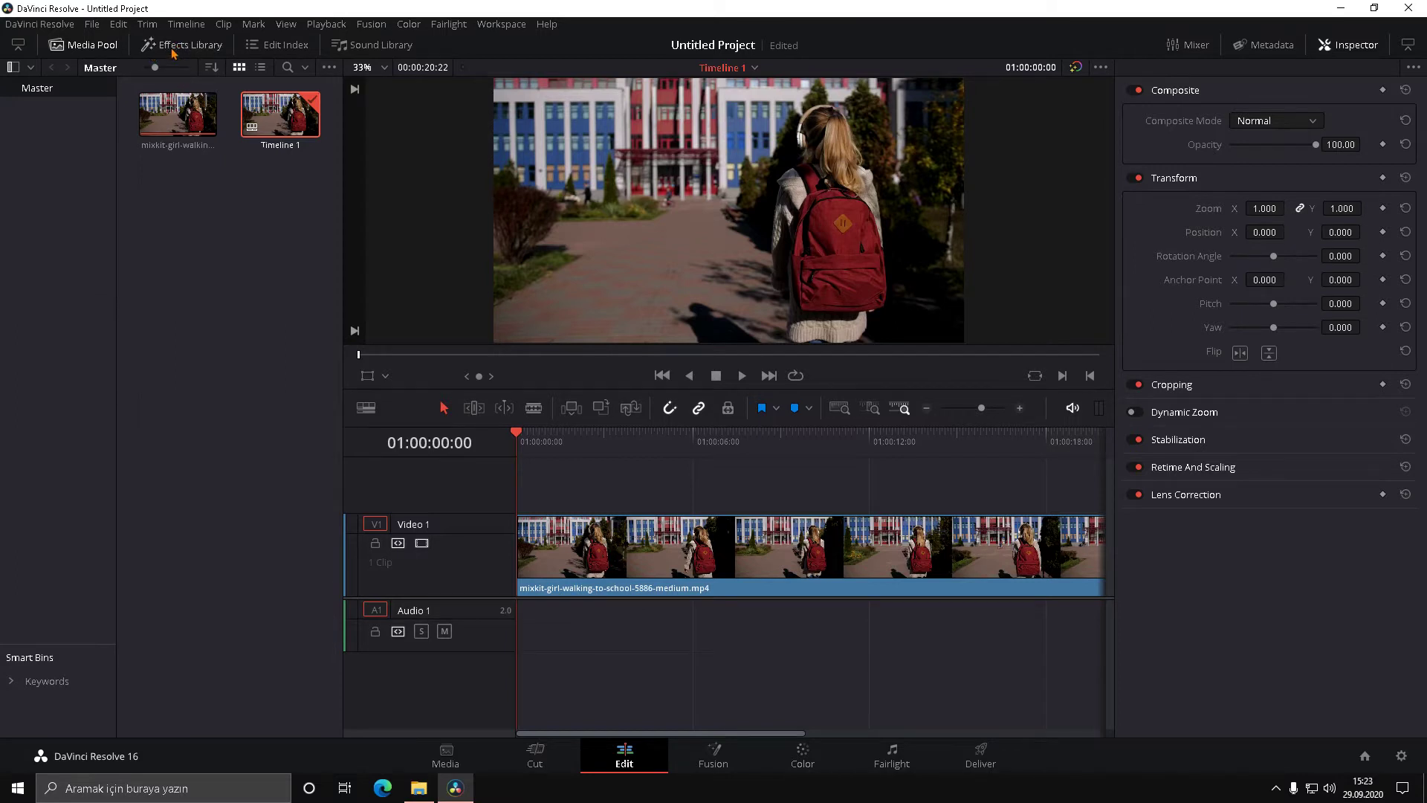
pyautogui.click(179, 46)
pyautogui.click(13, 406)
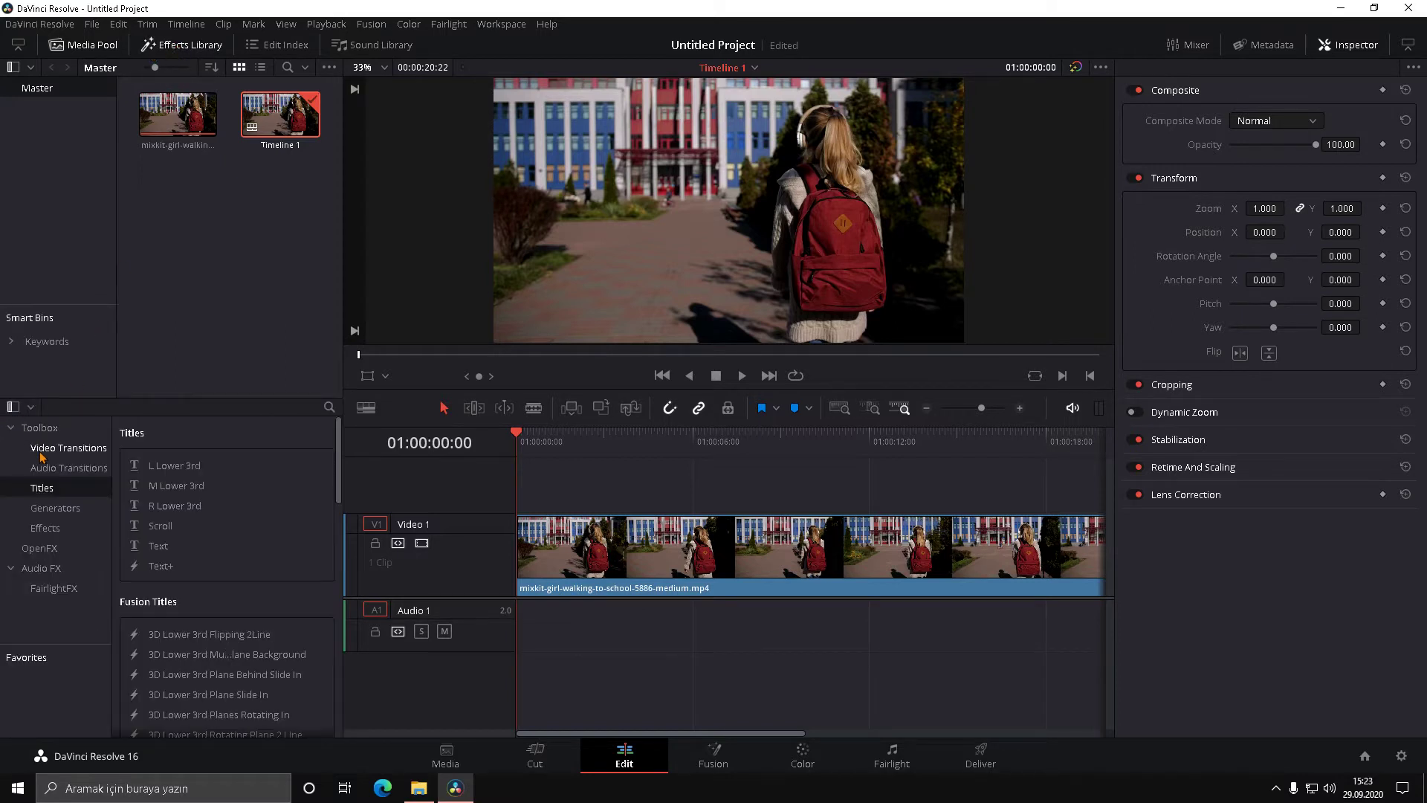
pyautogui.click(13, 407)
pyautogui.click(12, 406)
pyautogui.click(71, 527)
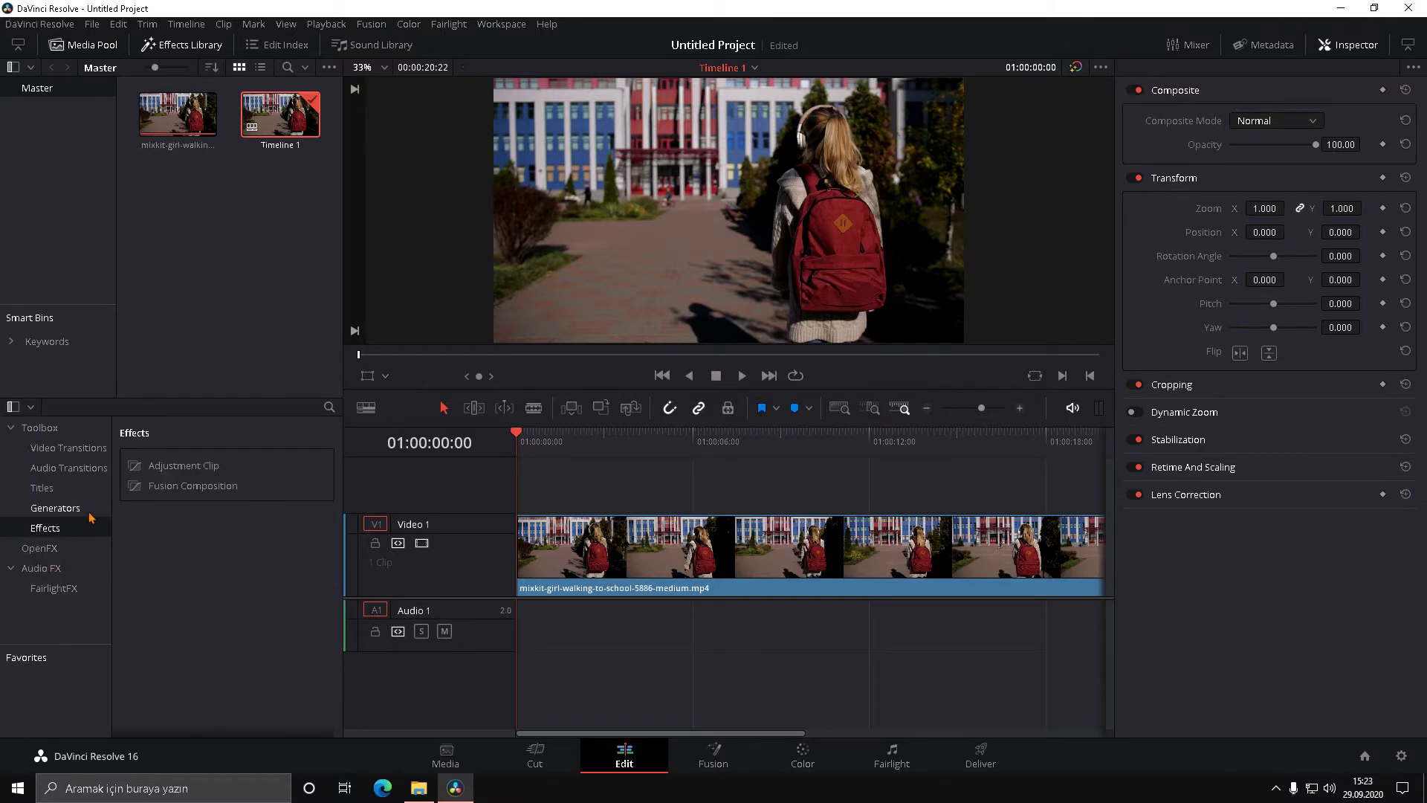
pyautogui.click(87, 511)
pyautogui.click(63, 471)
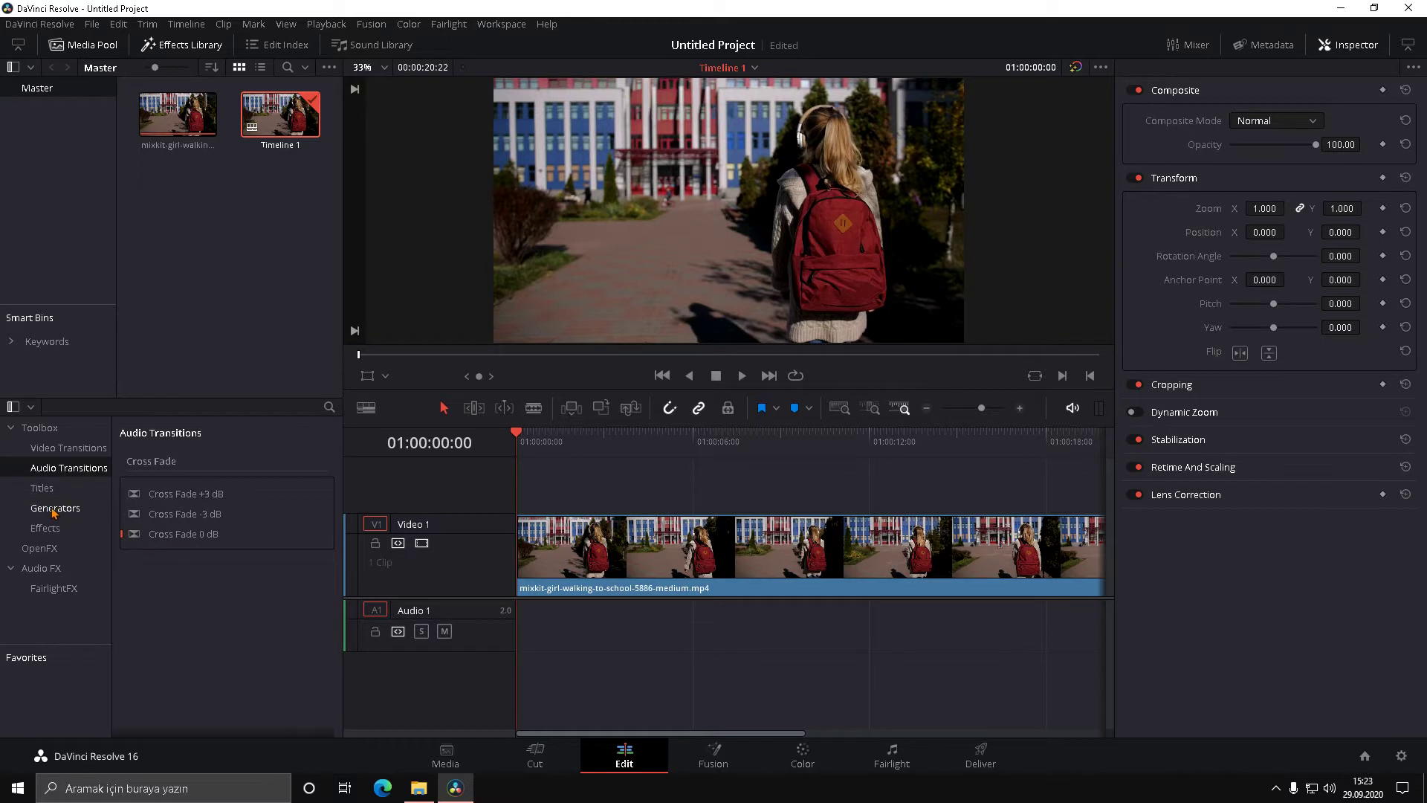
pyautogui.click(54, 492)
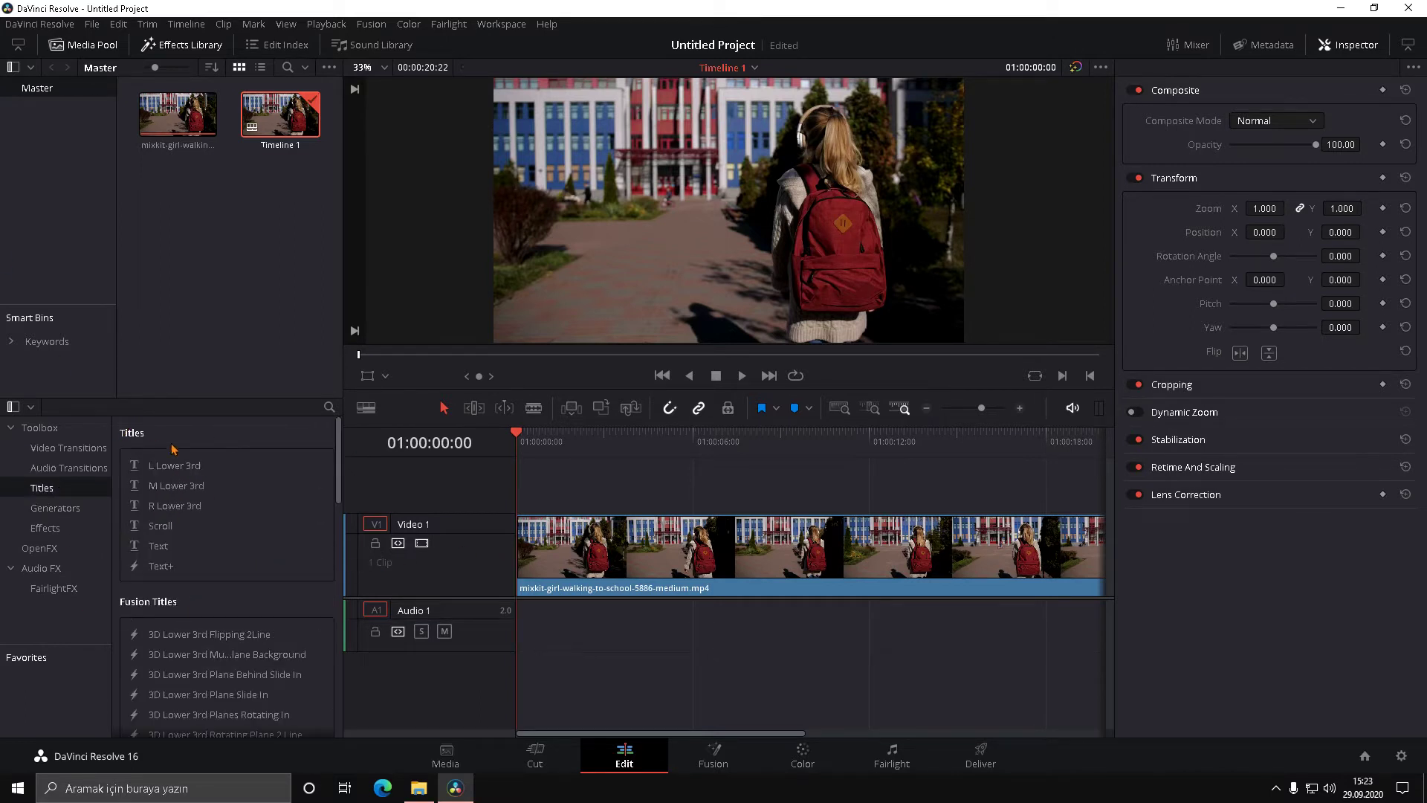
# Step: Add an L Lower 3rd title above the clip reading ÖRNEK VİDEO in Coolvetica Rg
pyautogui.moveTo(183, 467); pyautogui.dragTo(525, 490)
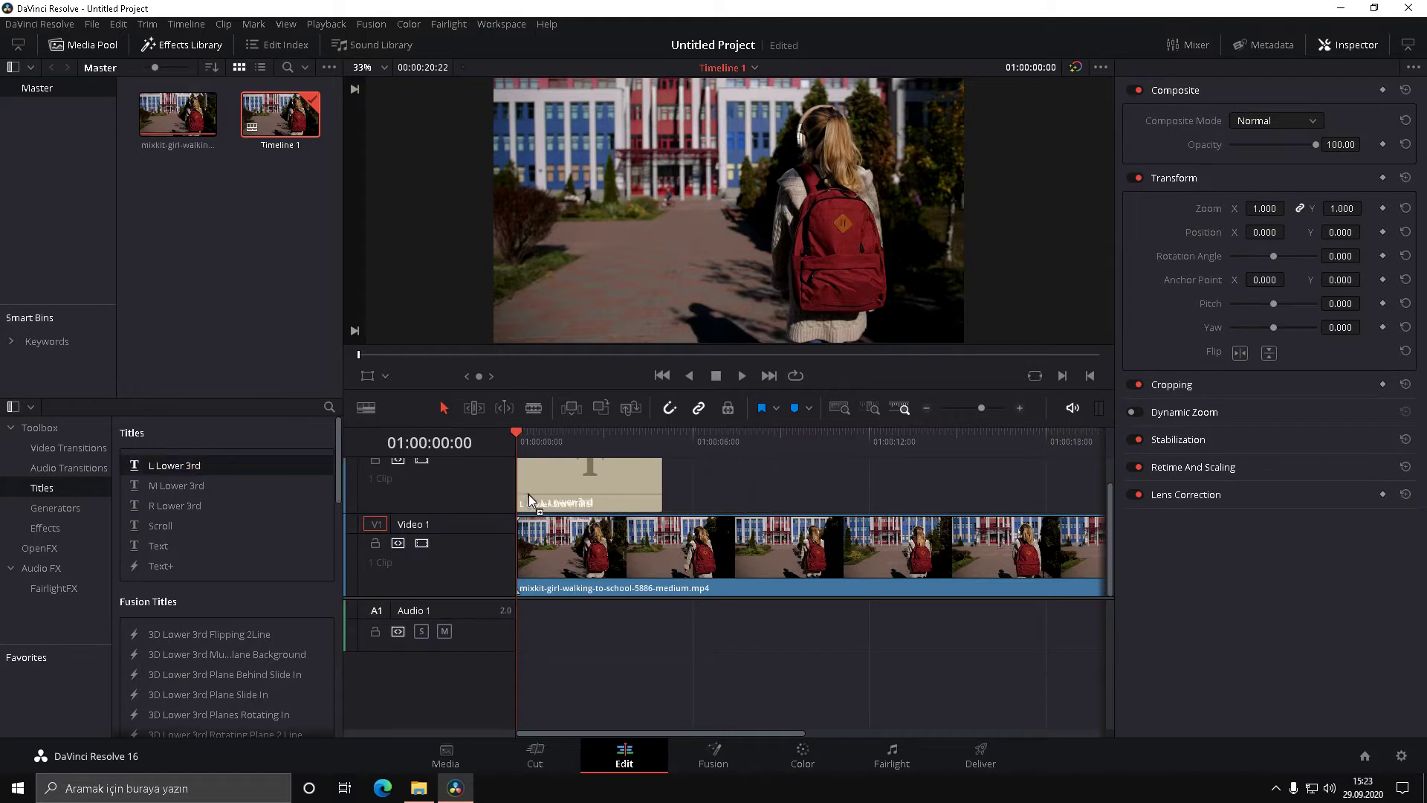
pyautogui.click(597, 486)
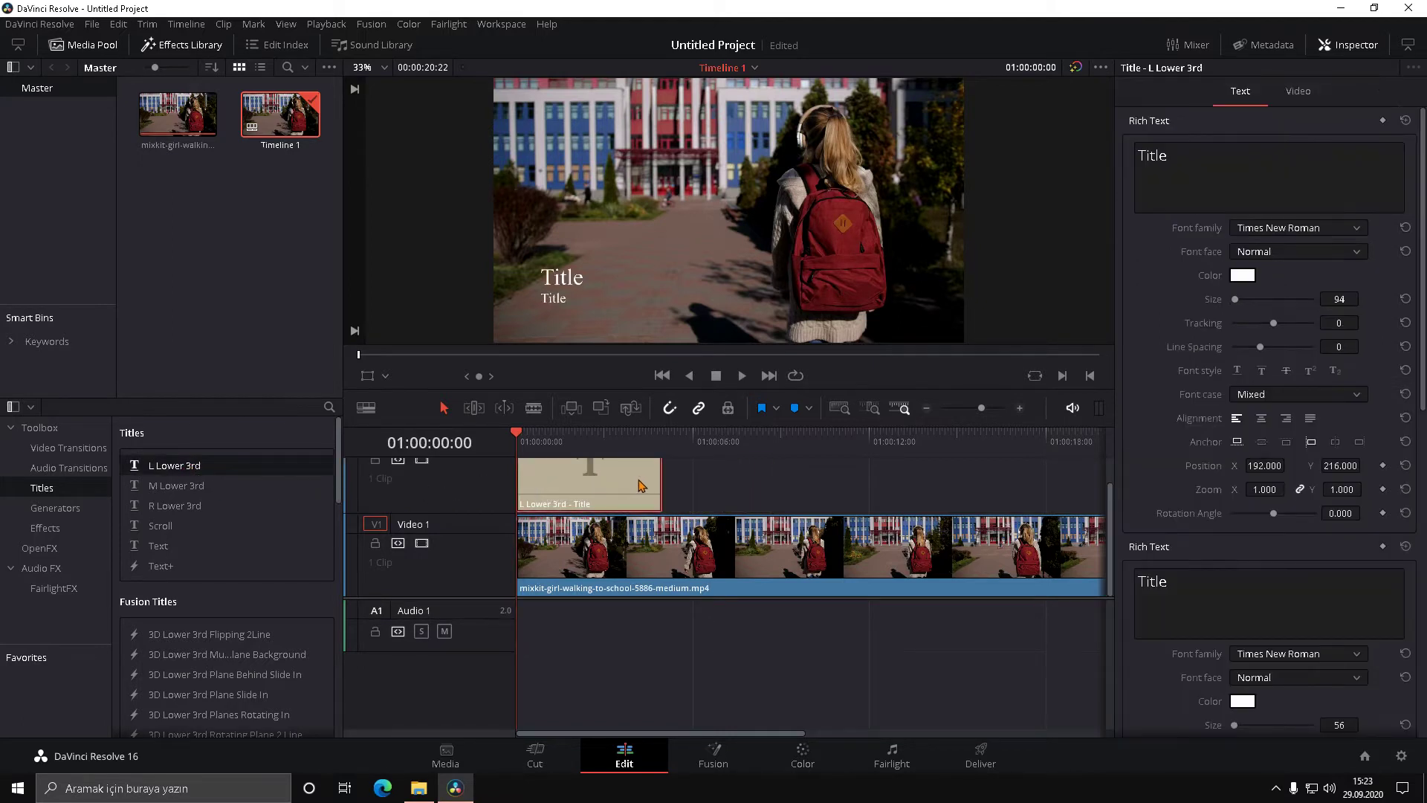
pyautogui.click(1298, 184)
pyautogui.hotkey('ctrl', 'a')
pyautogui.write('ÖRNEK')
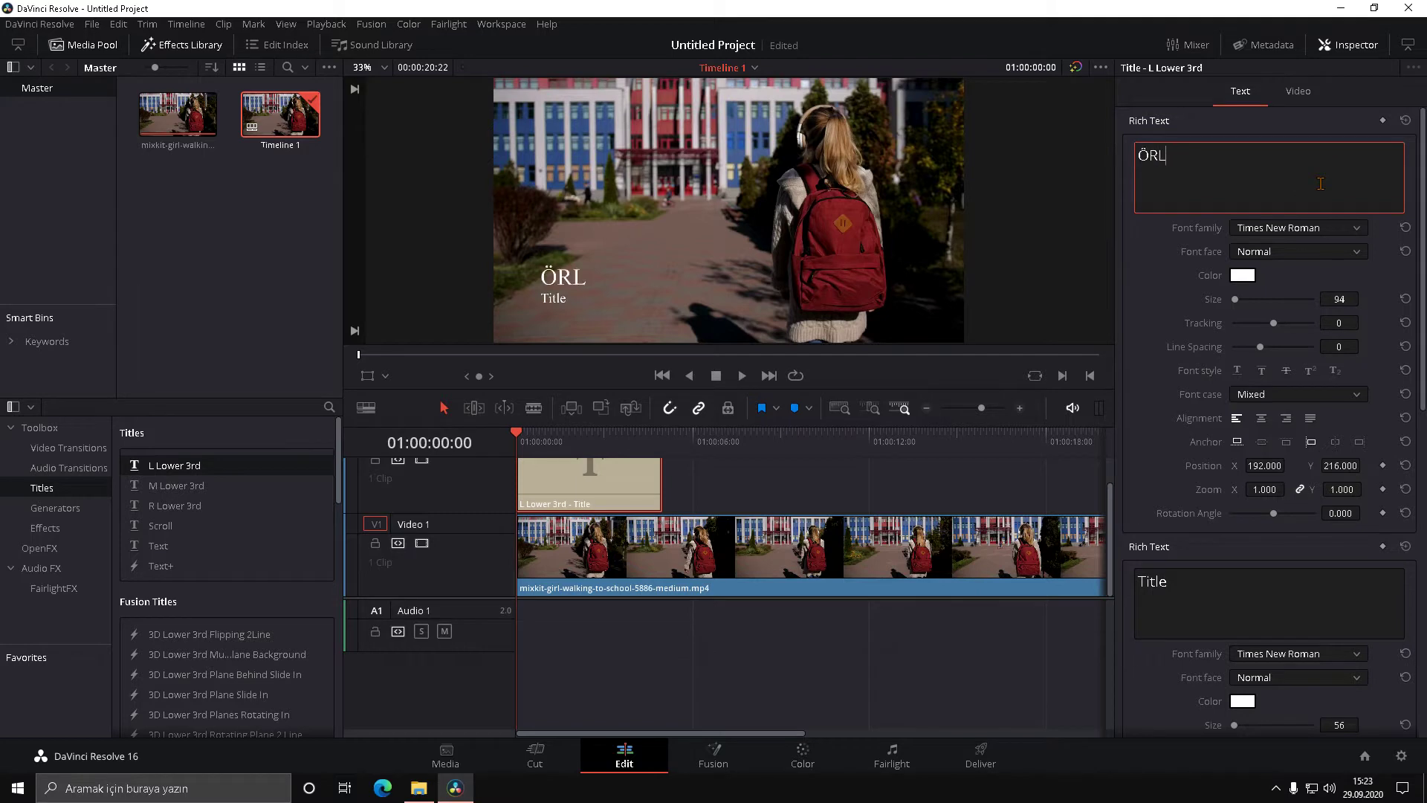
pyautogui.write(' VİDOE')
pyautogui.press('BackSpace')
pyautogui.press('BackSpace')
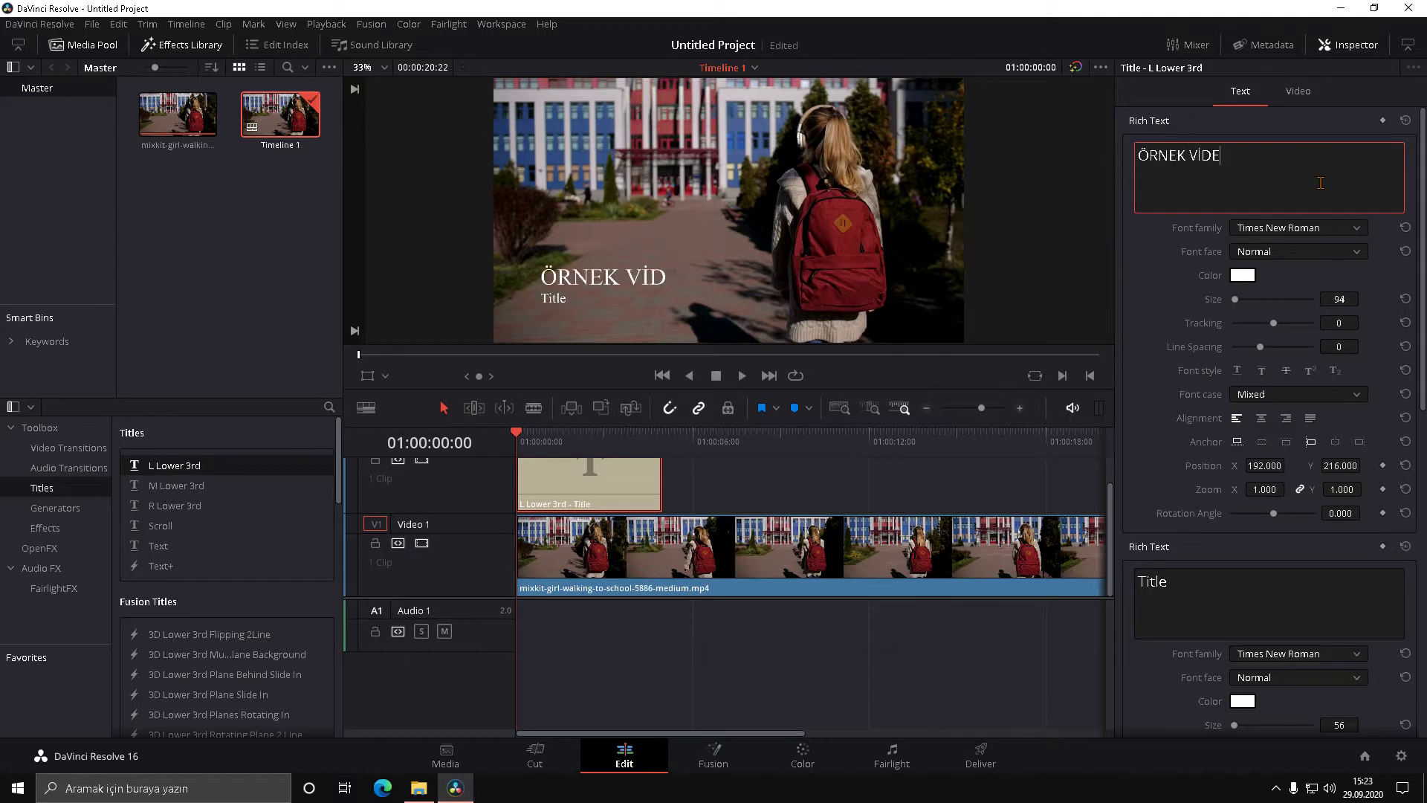
pyautogui.write('EO')
pyautogui.click(1285, 229)
pyautogui.scroll(5, 1301, 350)
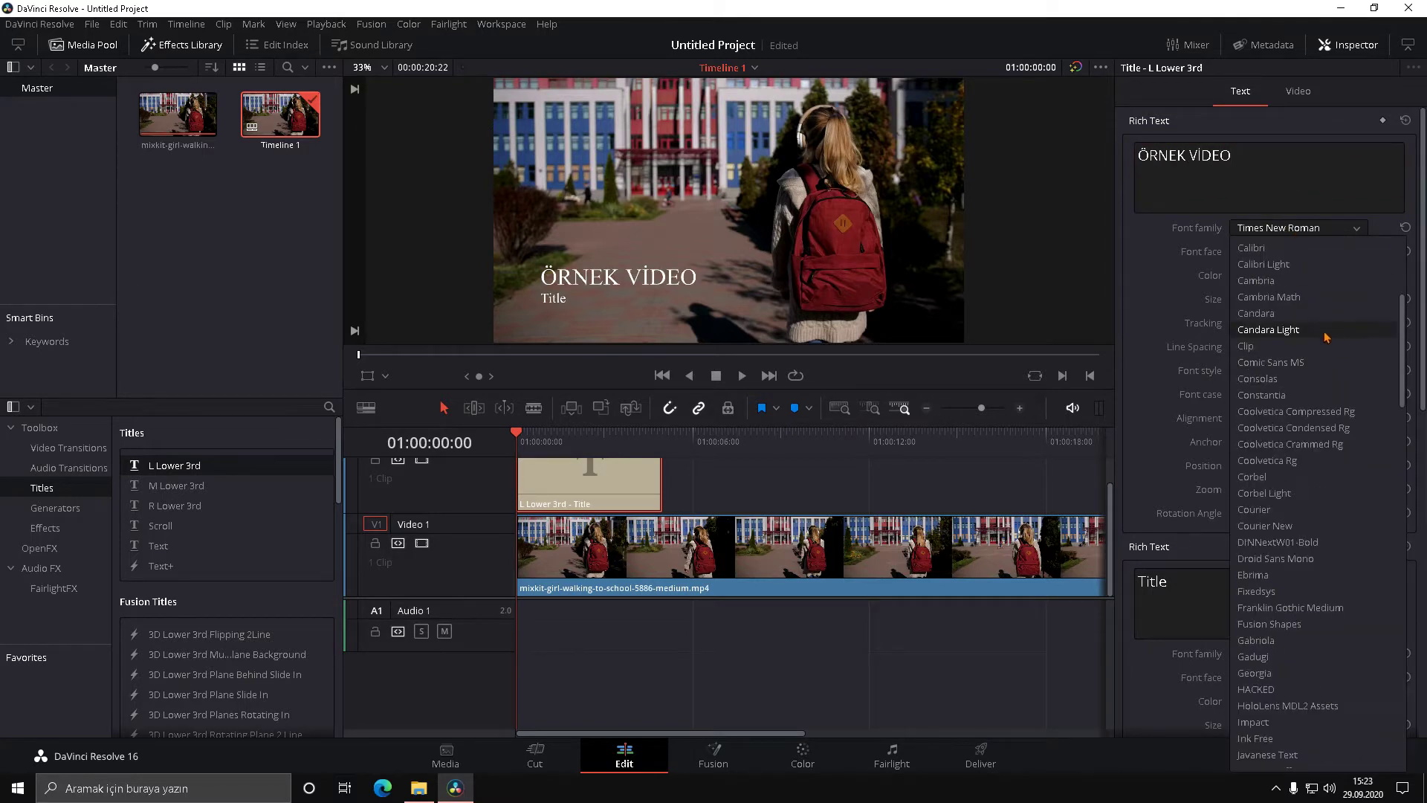
pyautogui.click(1313, 460)
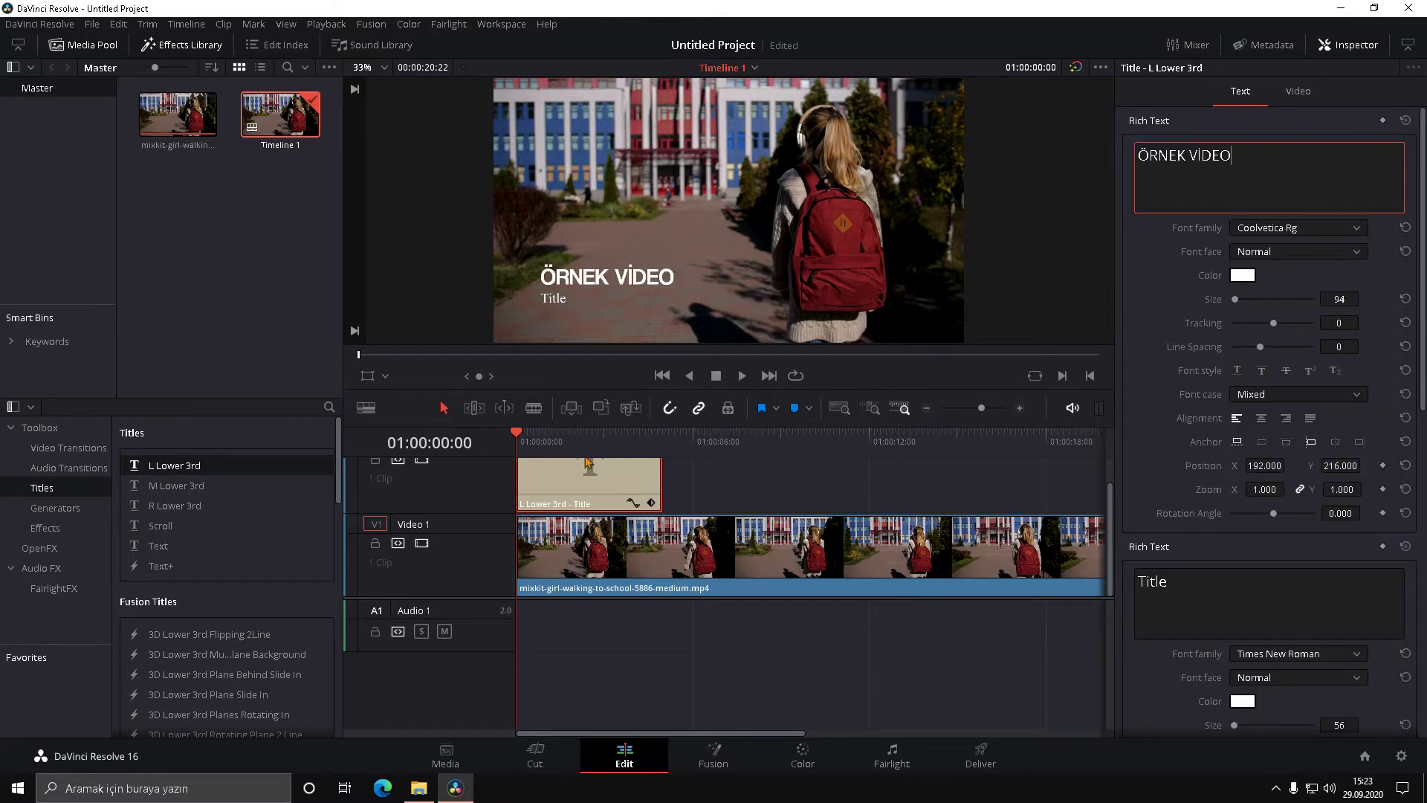
# Step: Clear the placeholder Title text from the lower third's second line
pyautogui.click(1297, 92)
pyautogui.click(1241, 102)
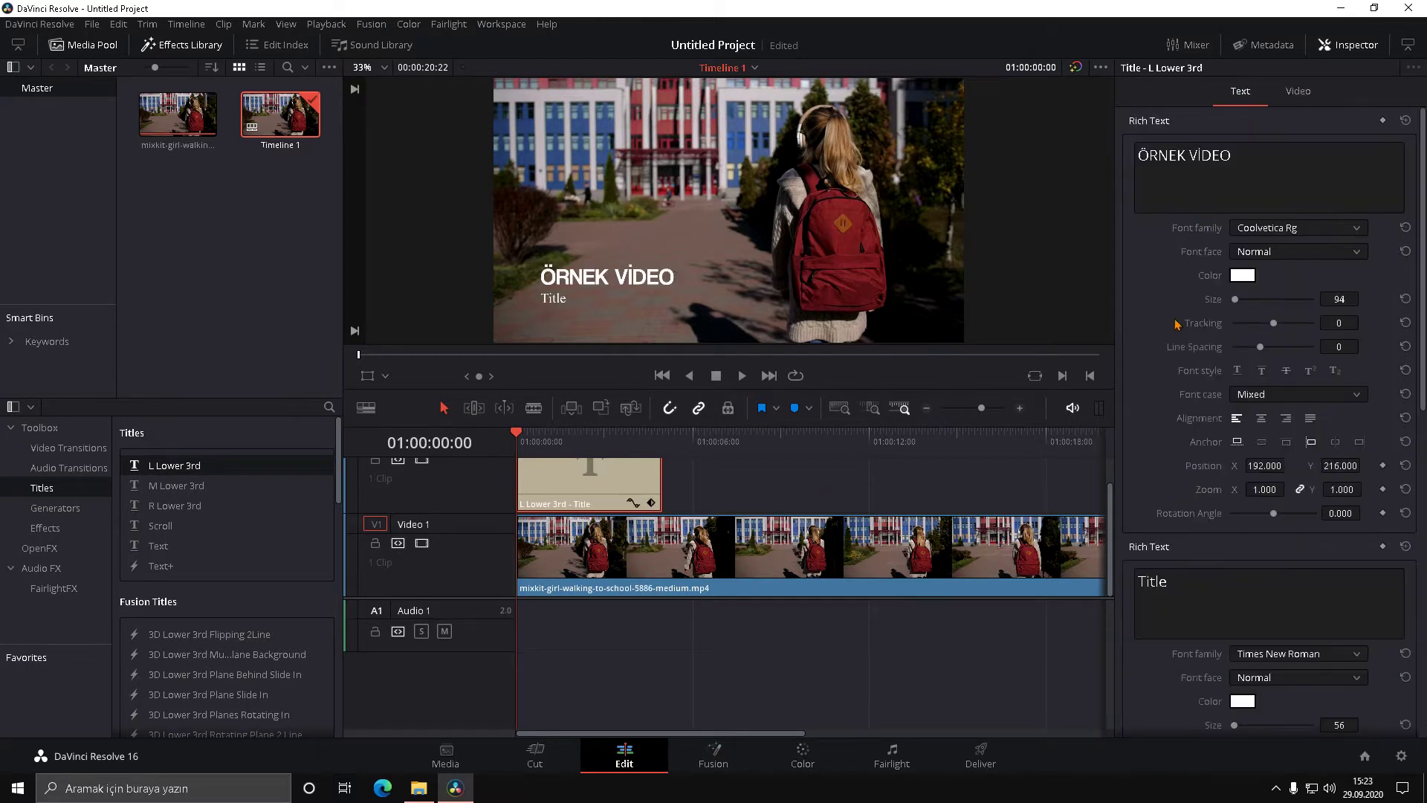
pyautogui.scroll(-3, 1231, 535)
pyautogui.click(1218, 537)
pyautogui.hotkey('ctrl', 'a')
pyautogui.press('BackSpace')
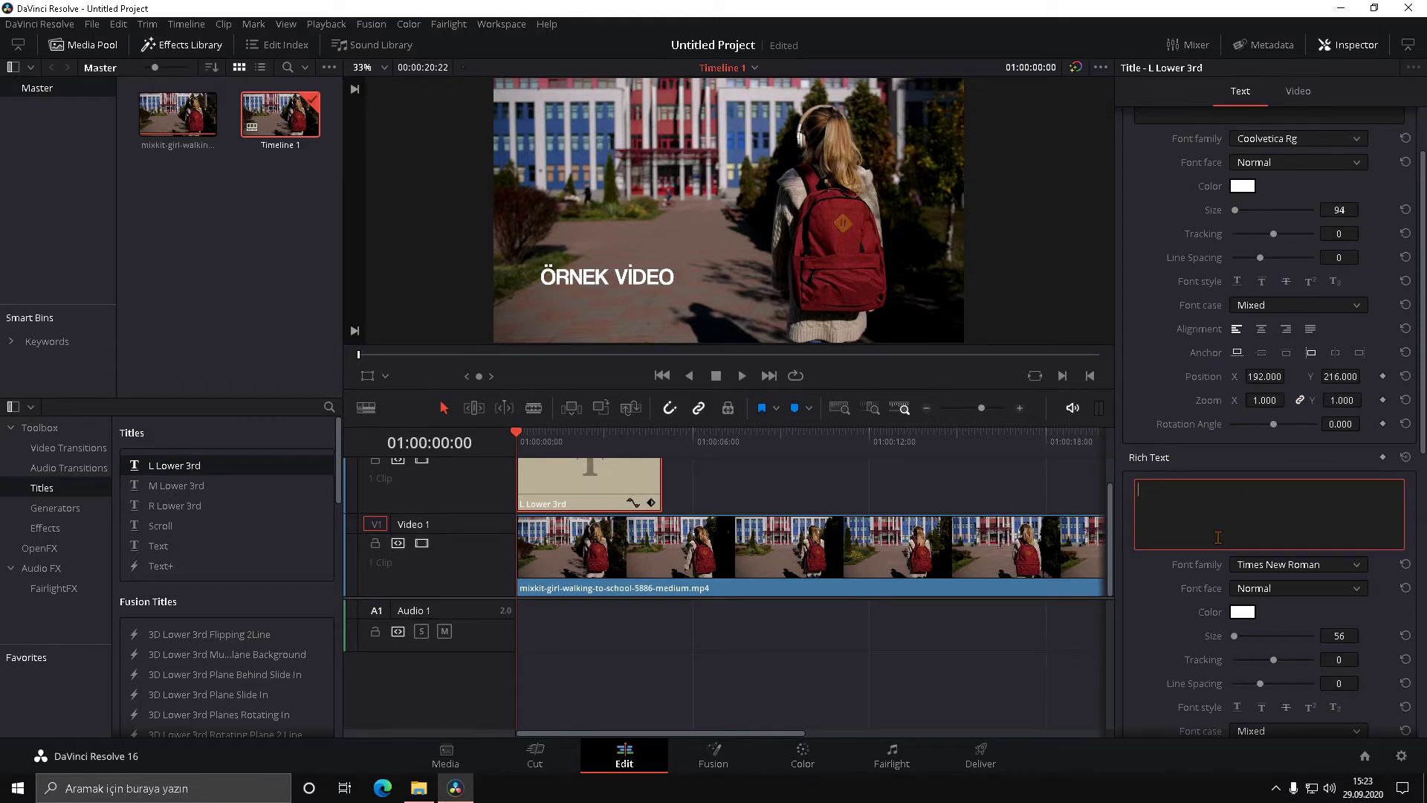
# Step: Enter AYRA.EXE as the second line and set its font to Coolvetica Rg
pyautogui.write('AYRA.EXE')
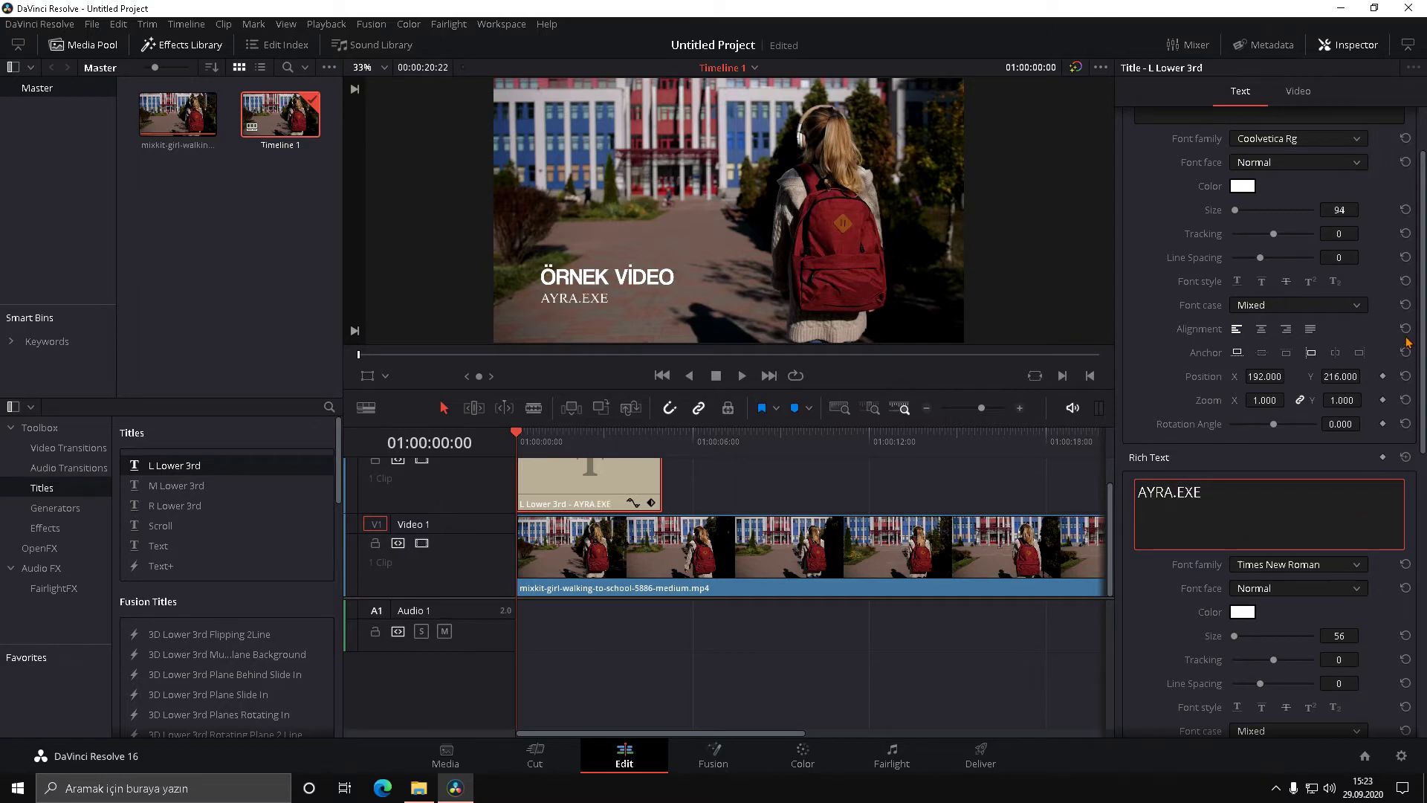
pyautogui.scroll(2, 1310, 420)
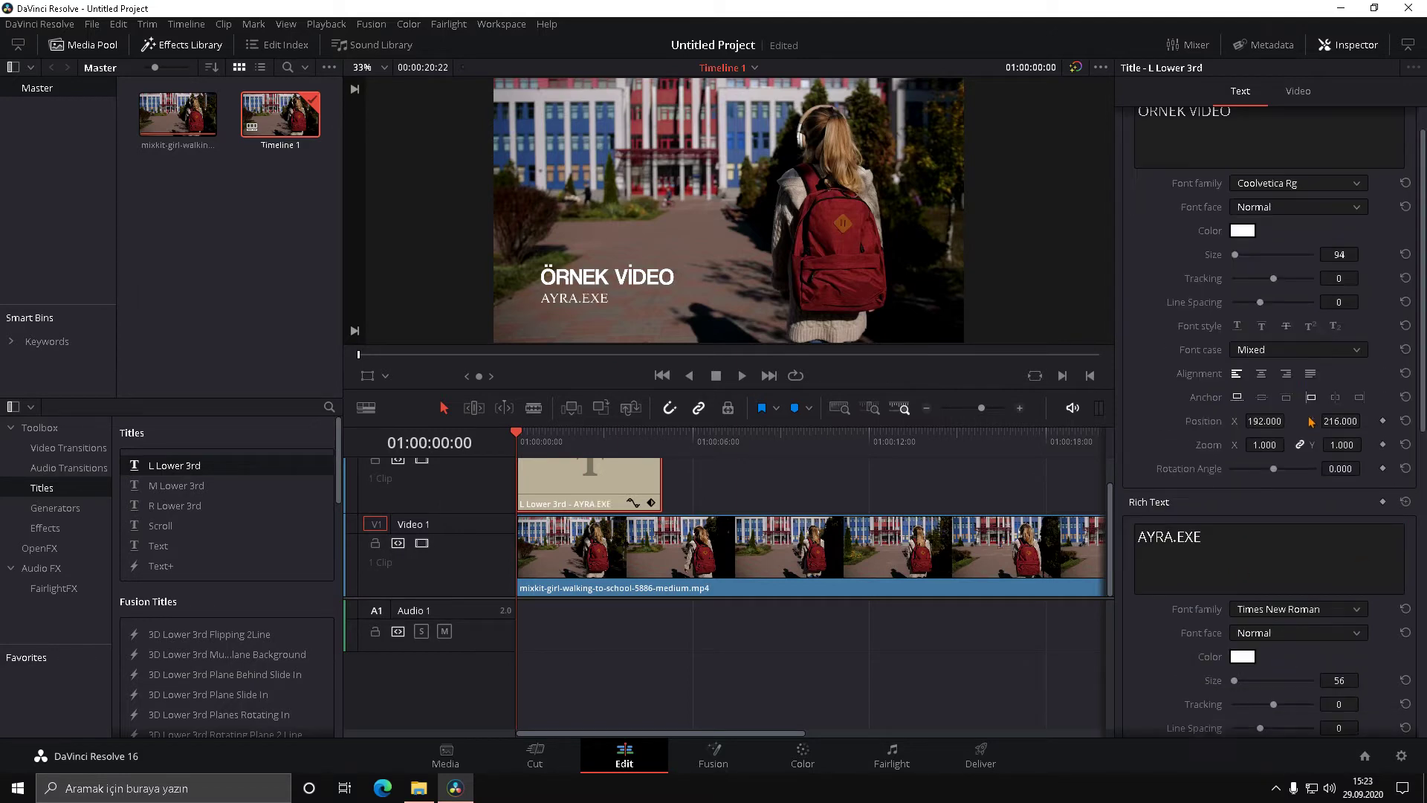
pyautogui.click(1337, 623)
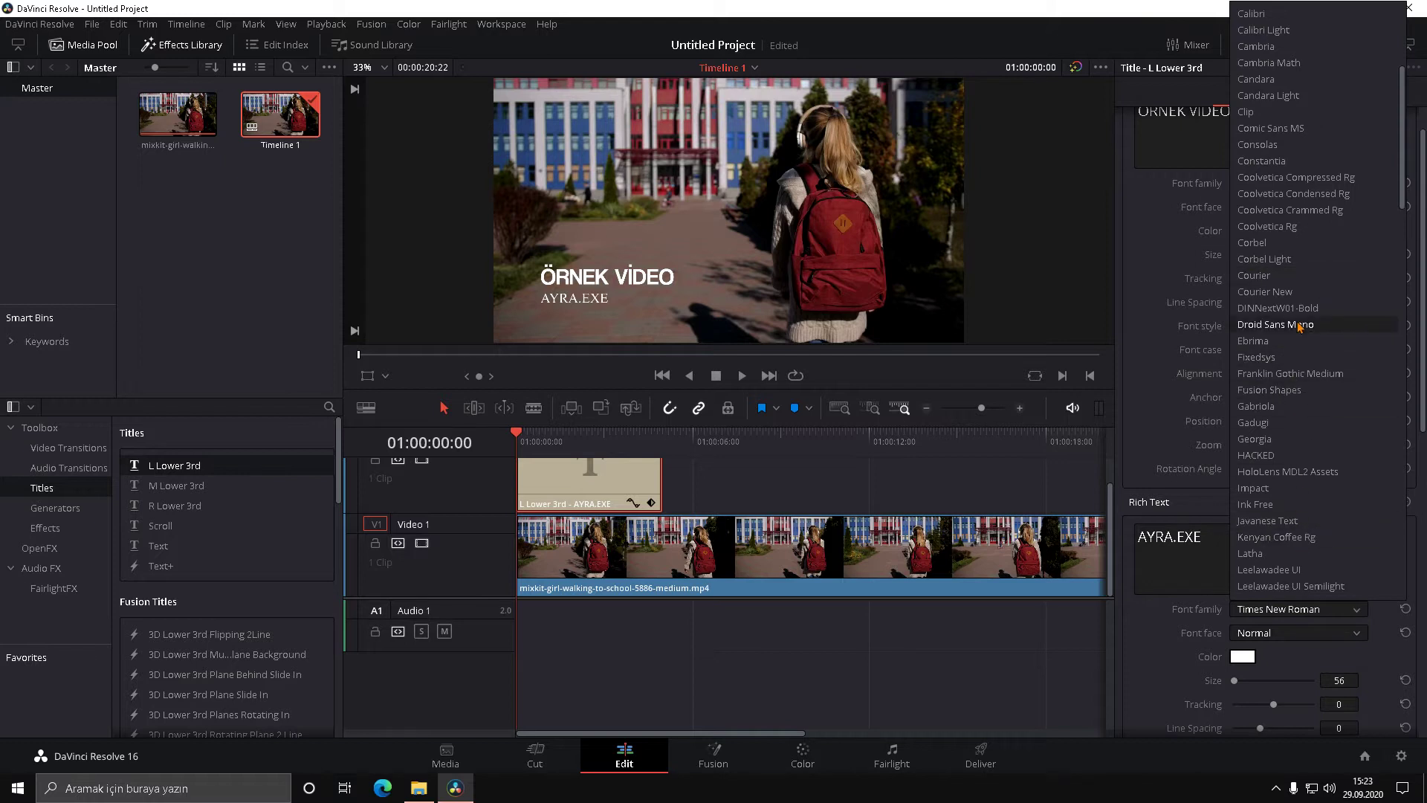
pyautogui.click(1294, 161)
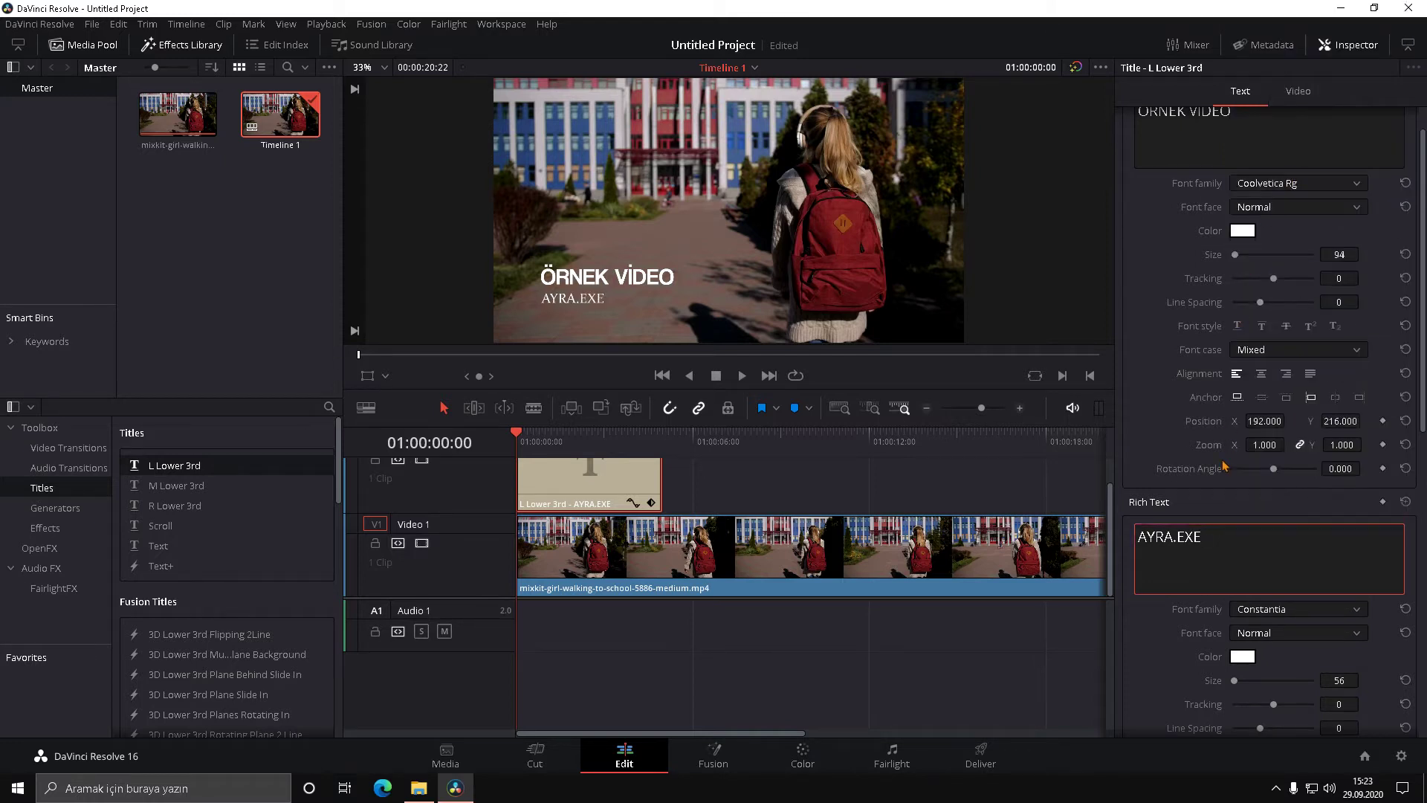
pyautogui.click(1290, 617)
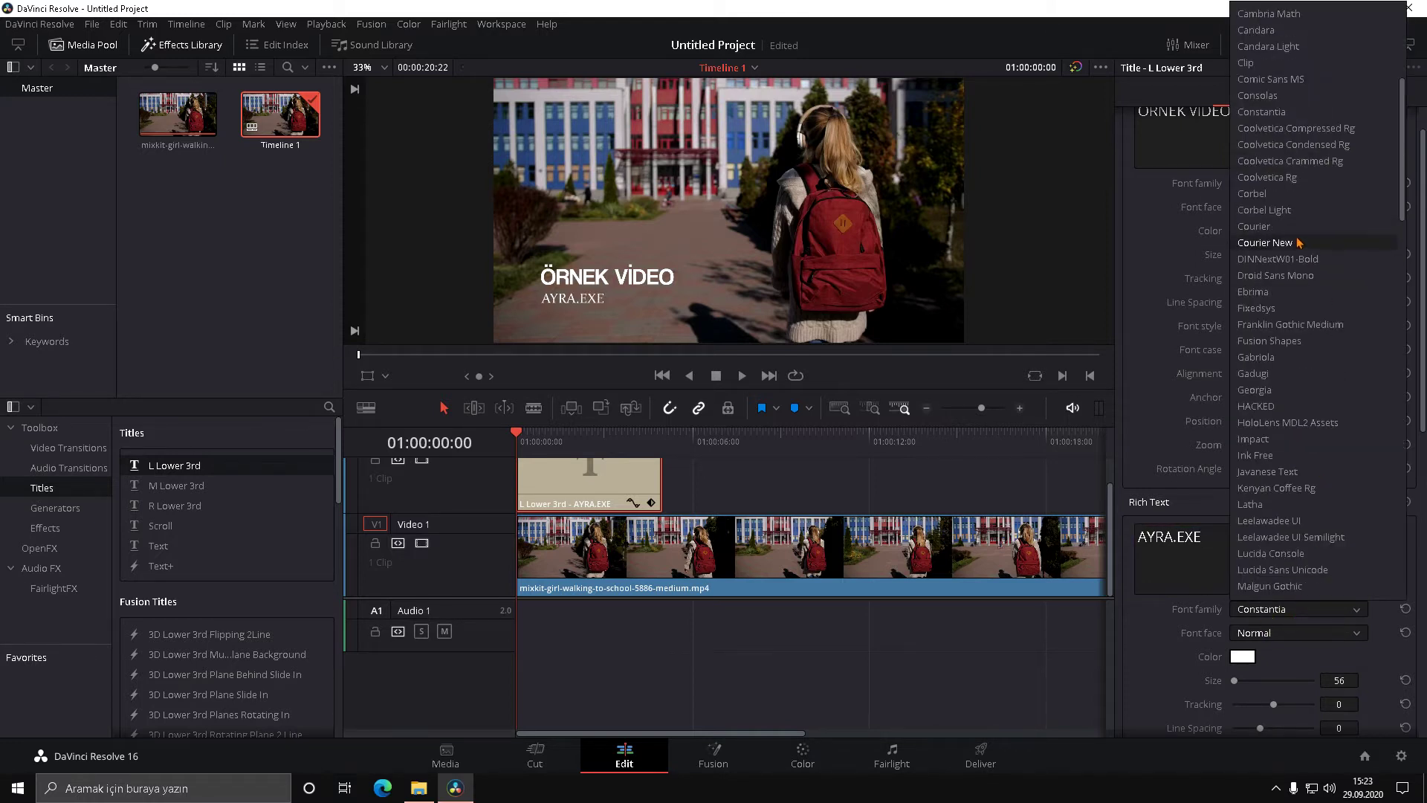
pyautogui.scroll(1, 1300, 223)
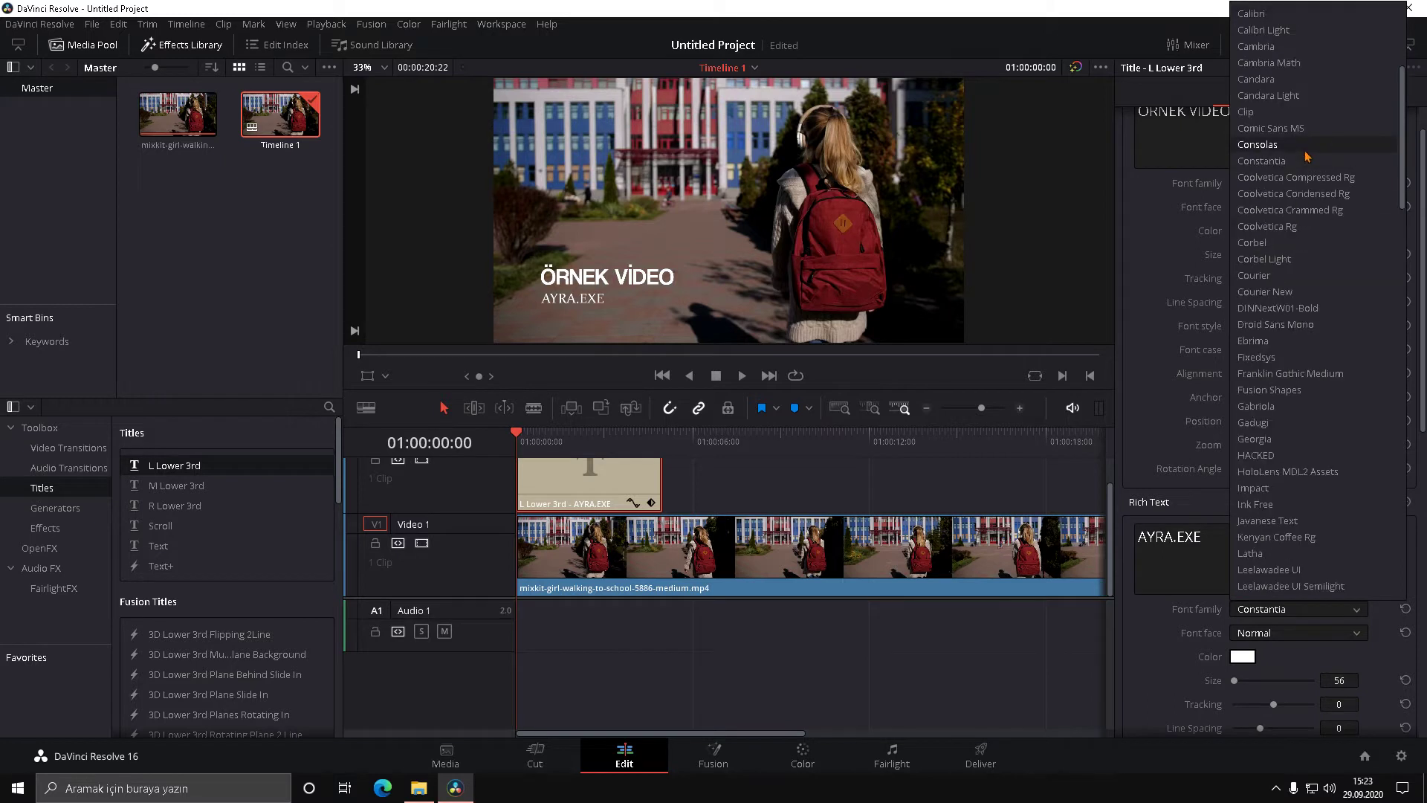
pyautogui.click(1316, 236)
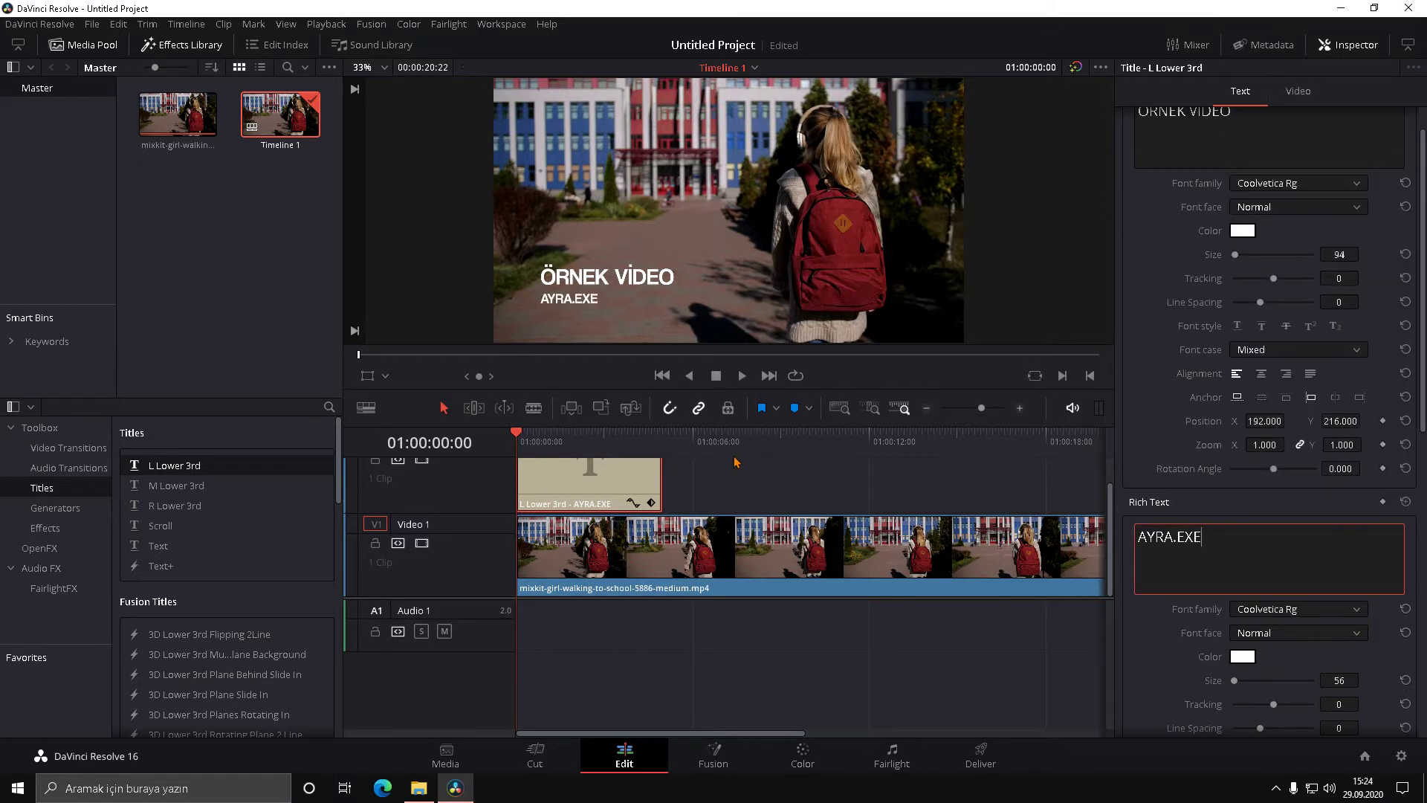
pyautogui.scroll(1, 628, 499)
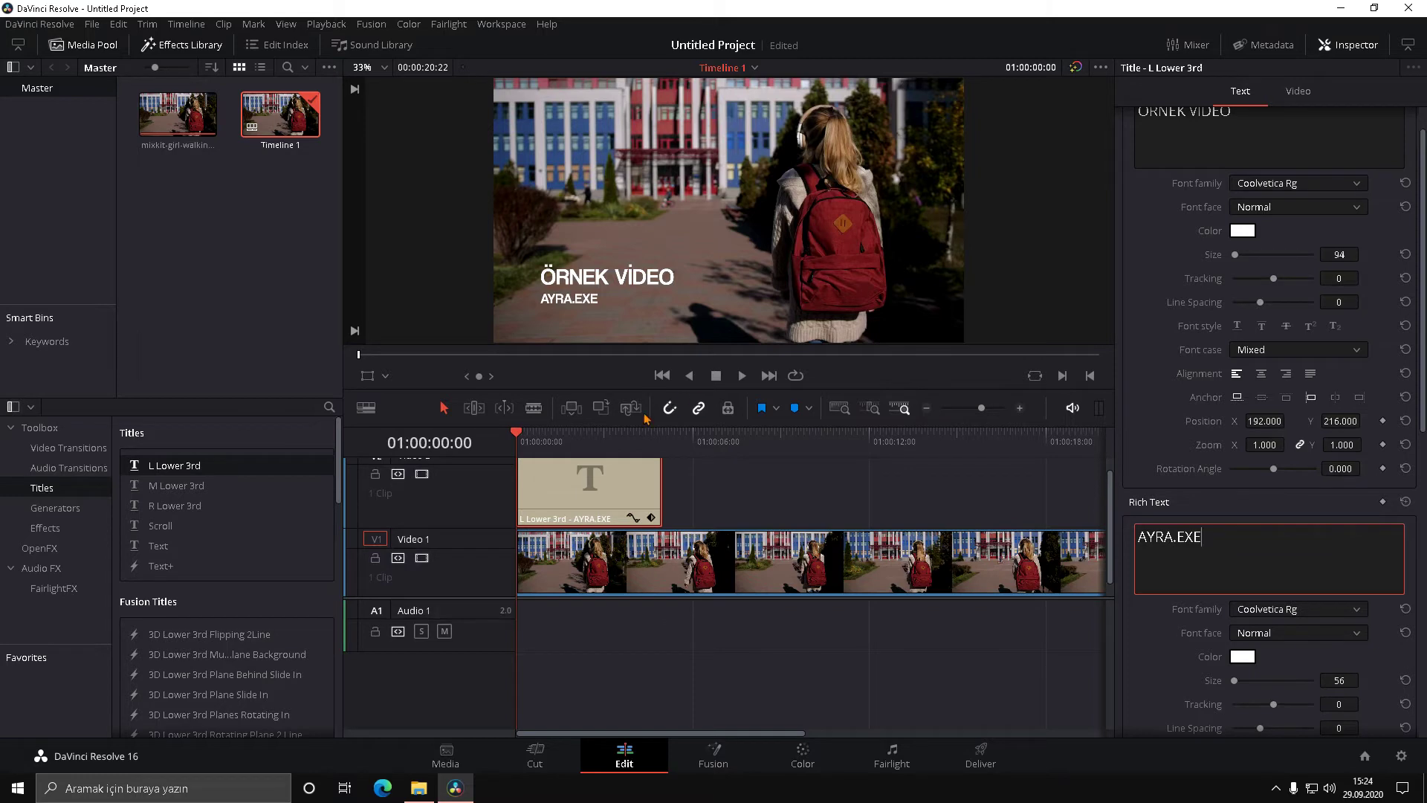
pyautogui.click(515, 446)
pyautogui.press('space')
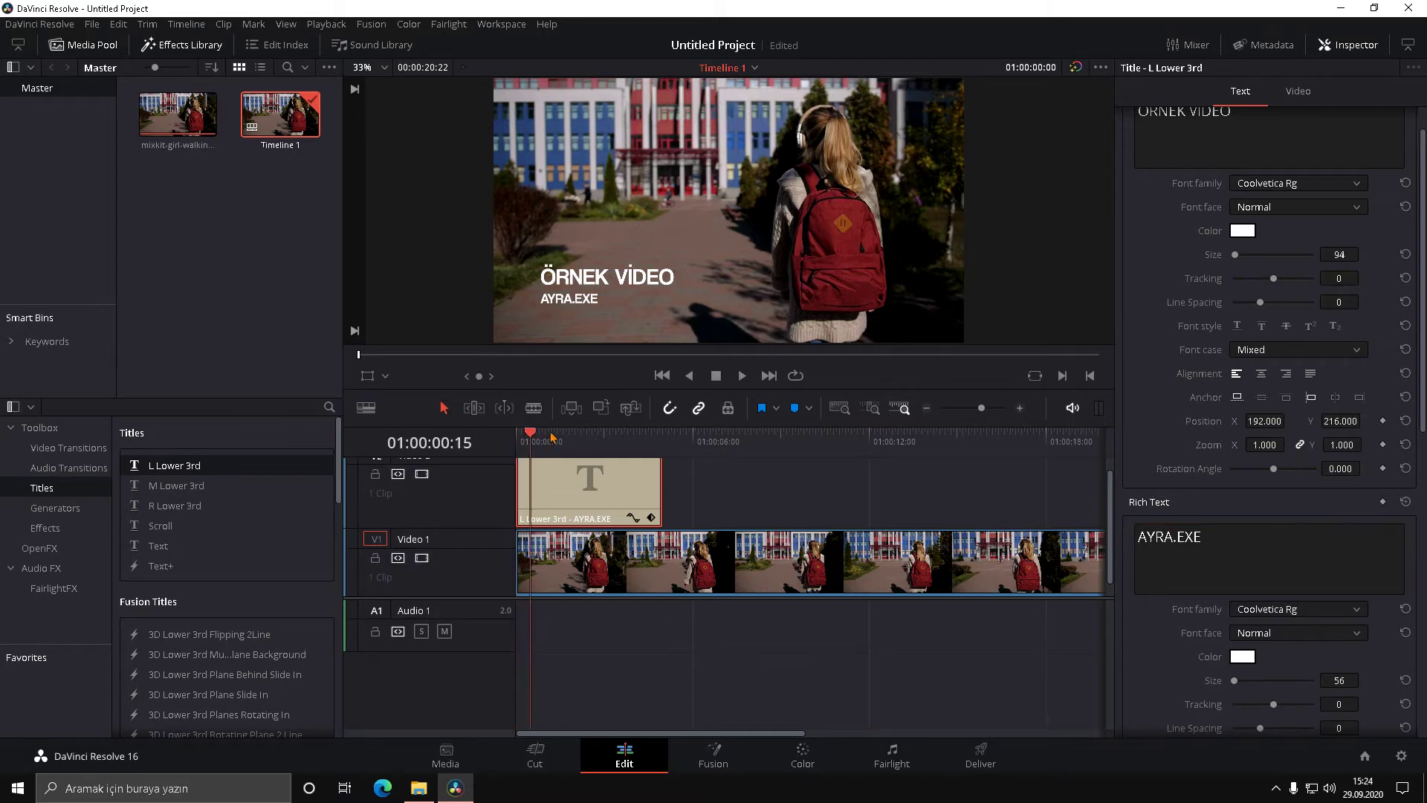
pyautogui.press('Home')
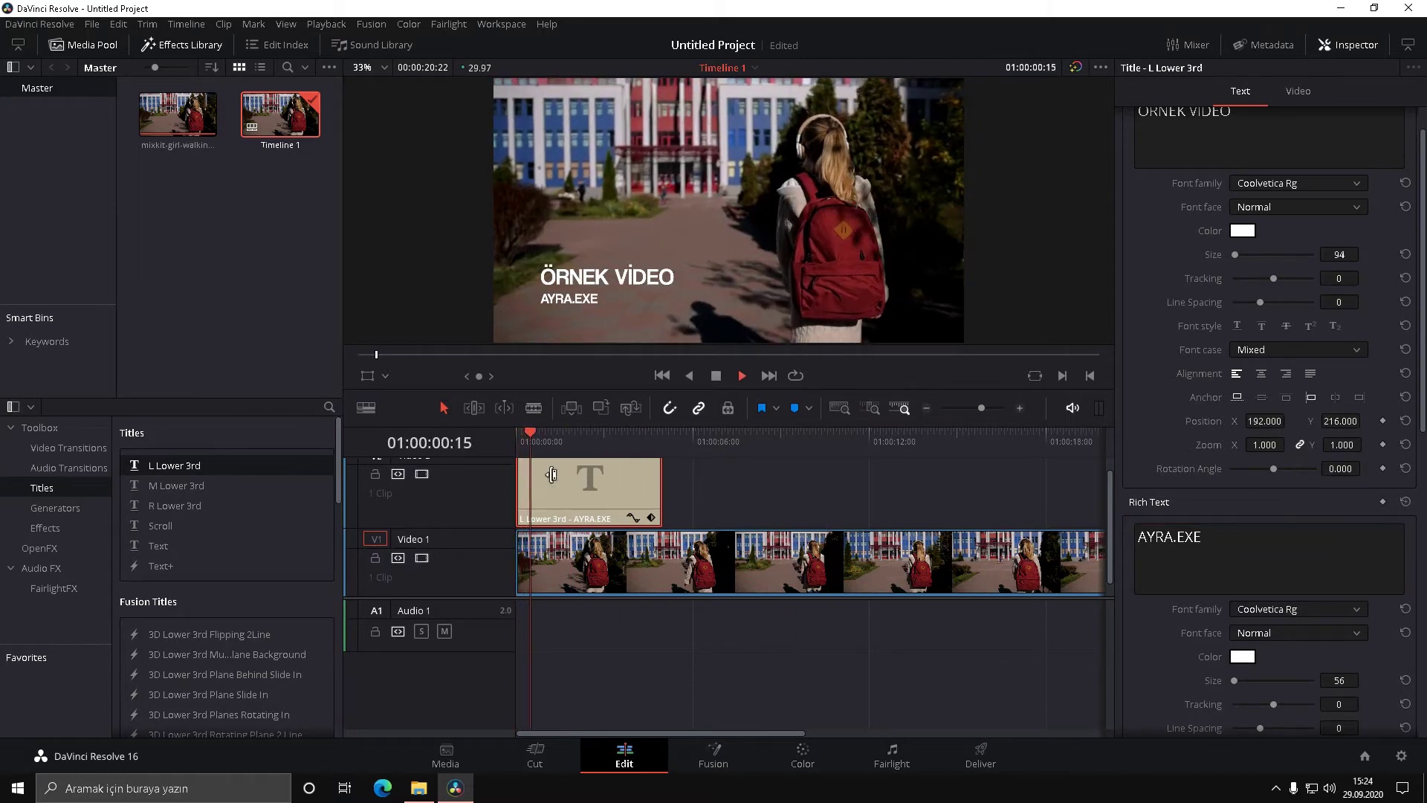
pyautogui.press('Home')
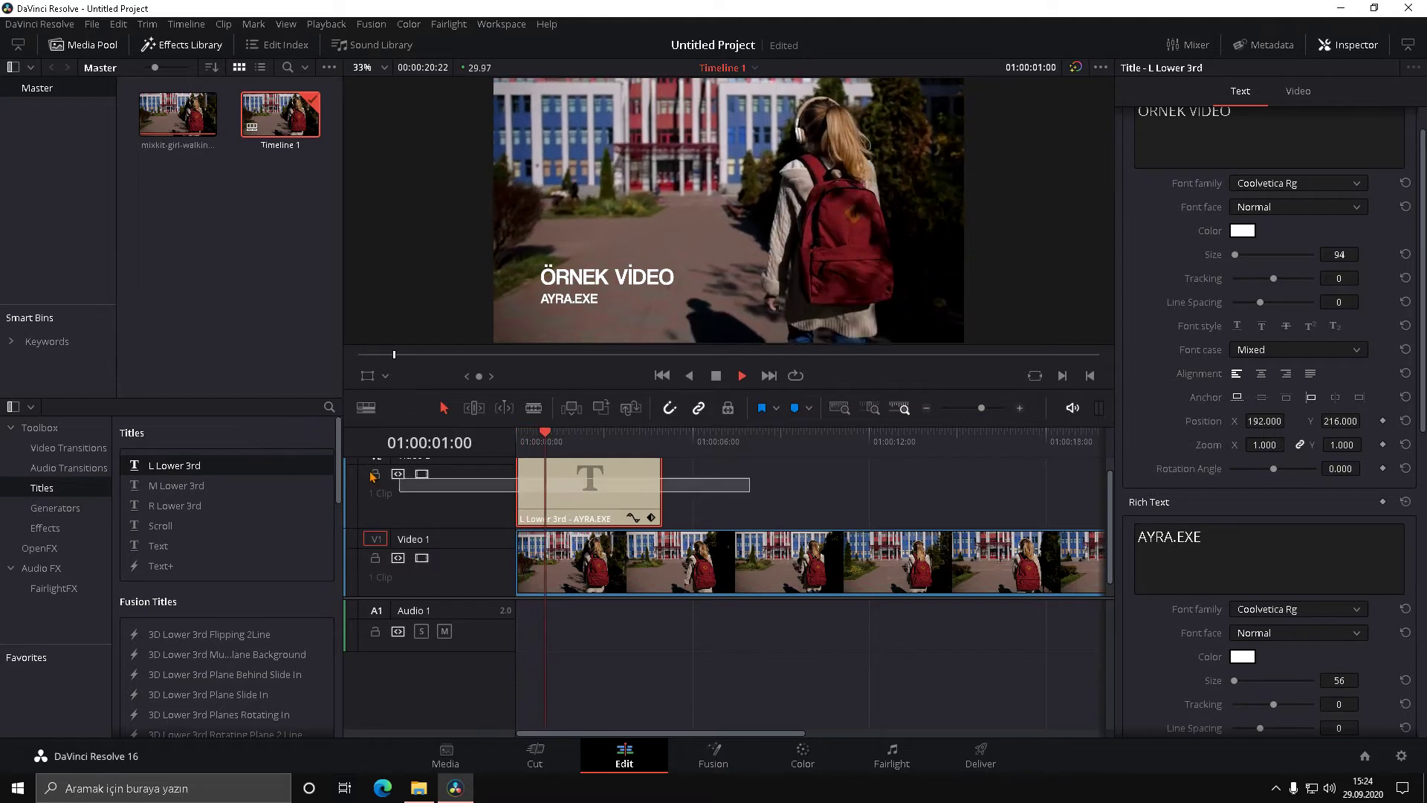
pyautogui.scroll(-1, 847, 494)
pyautogui.press('End')
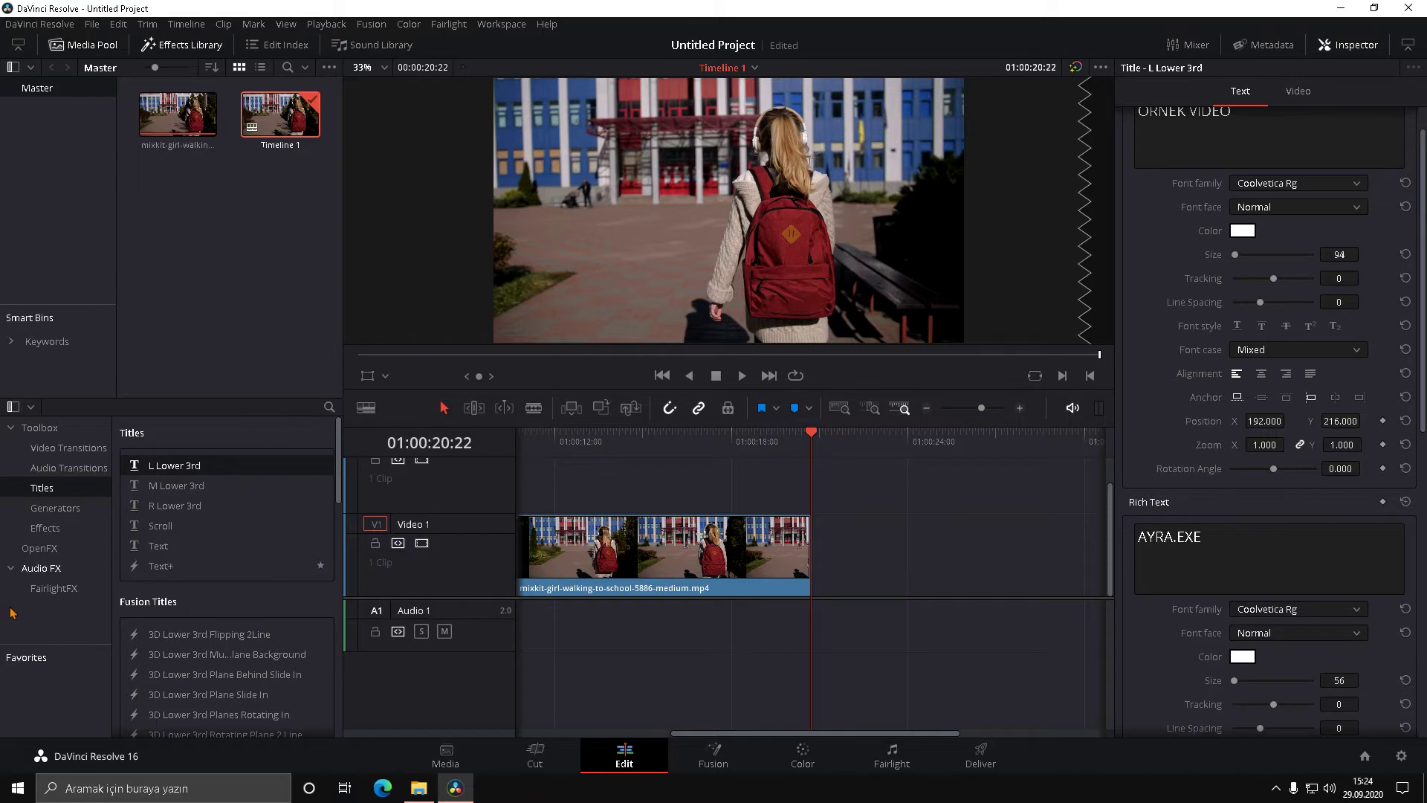
# Step: Add a Text+ title above the walking clip and play from the start
pyautogui.moveTo(160, 566)
pyautogui.mouseDown()
pyautogui.moveTo(647, 505)
pyautogui.moveTo(547, 493)
pyautogui.mouseUp()
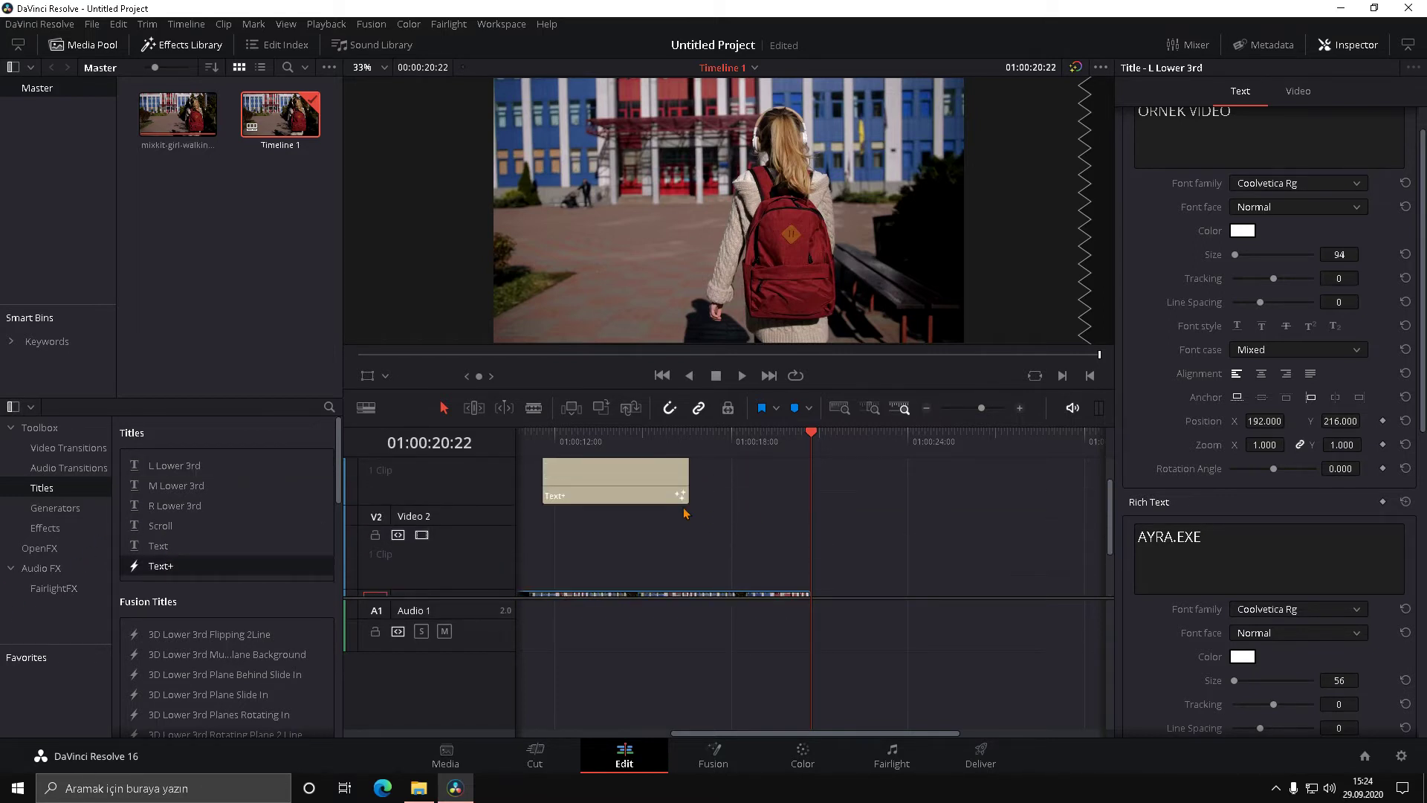
pyautogui.click(584, 555)
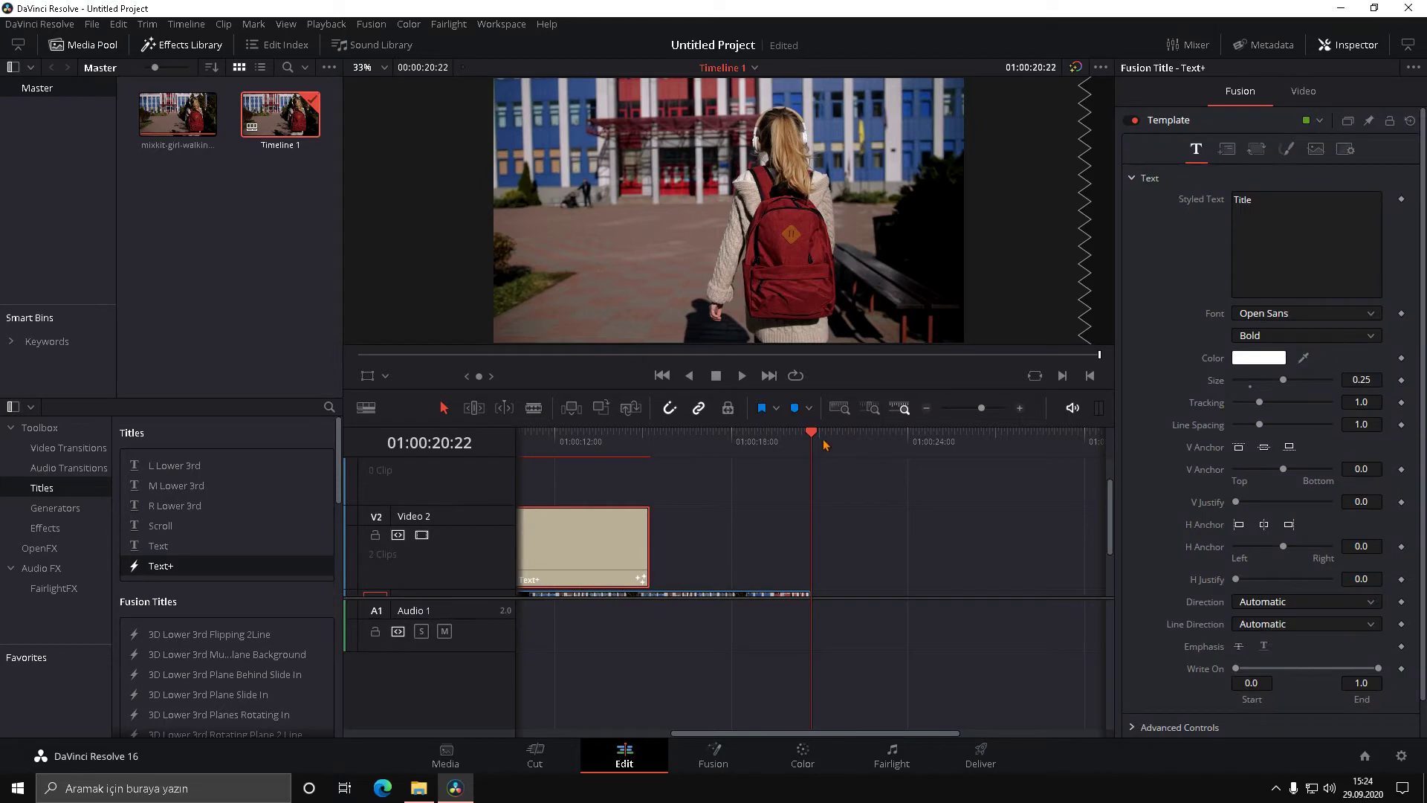
pyautogui.moveTo(824, 444); pyautogui.dragTo(525, 488)
pyautogui.press('space')
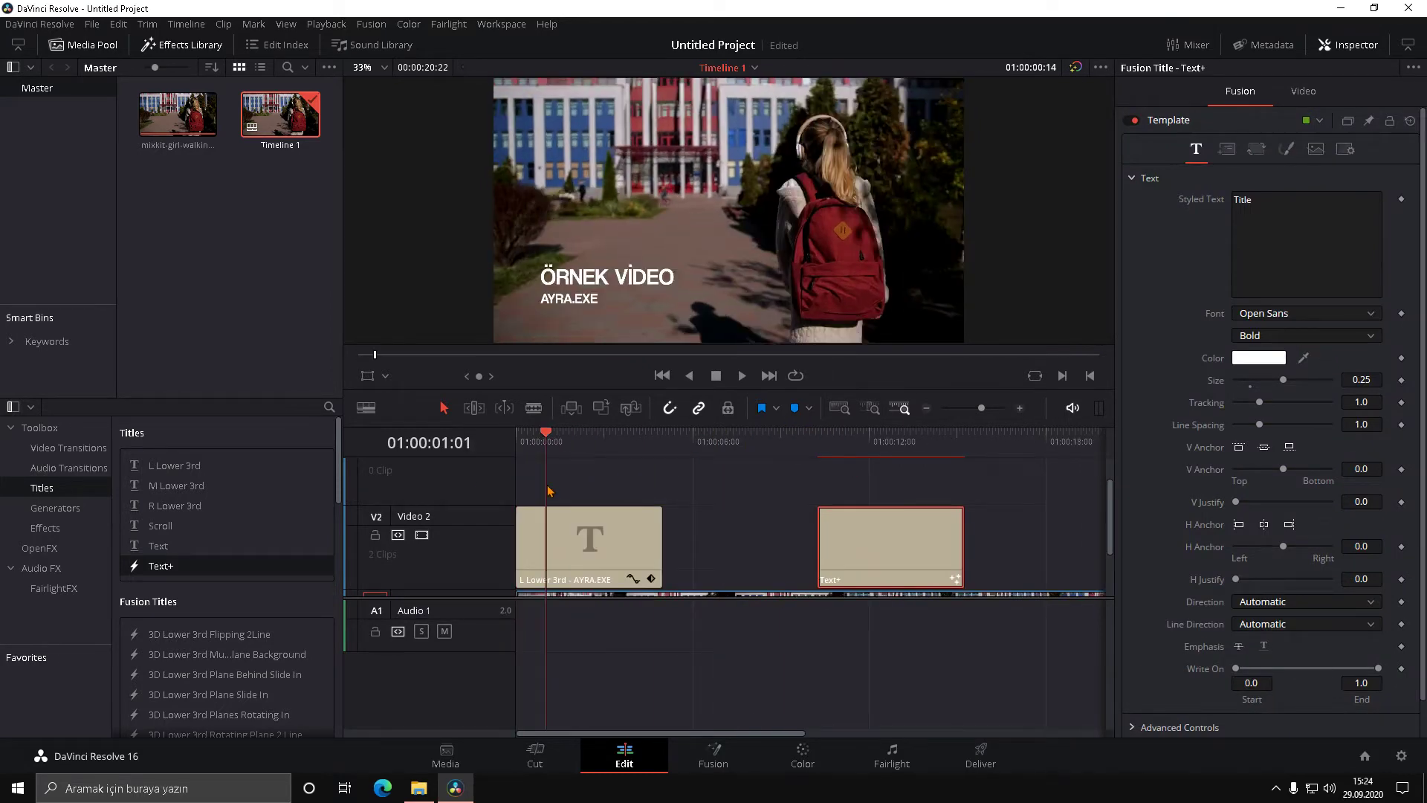
# Step: Select both title clips on Video 2 and delete them
pyautogui.moveTo(1038, 539); pyautogui.dragTo(476, 547)
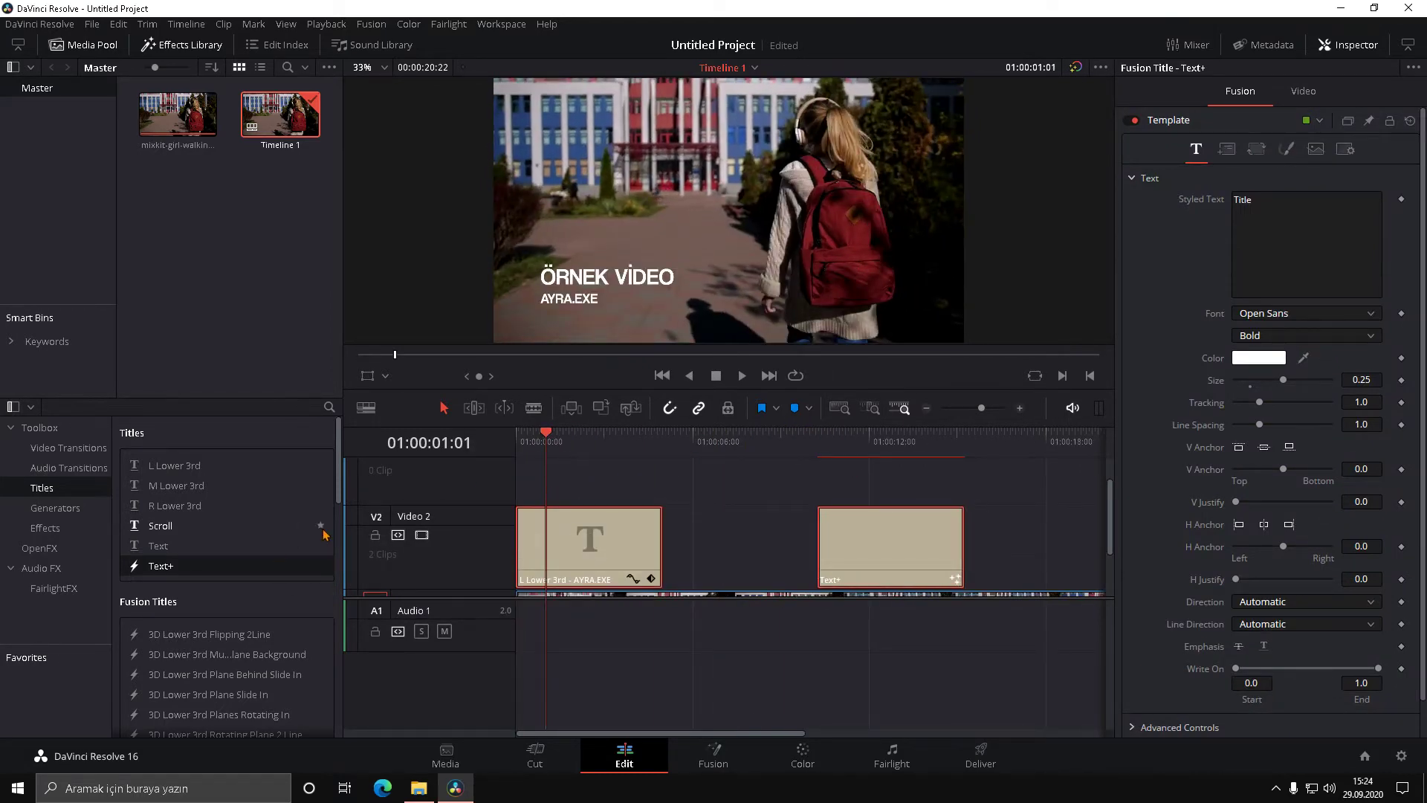
pyautogui.press('Delete')
pyautogui.scroll(-1, 191, 580)
pyautogui.scroll(-1, 190, 581)
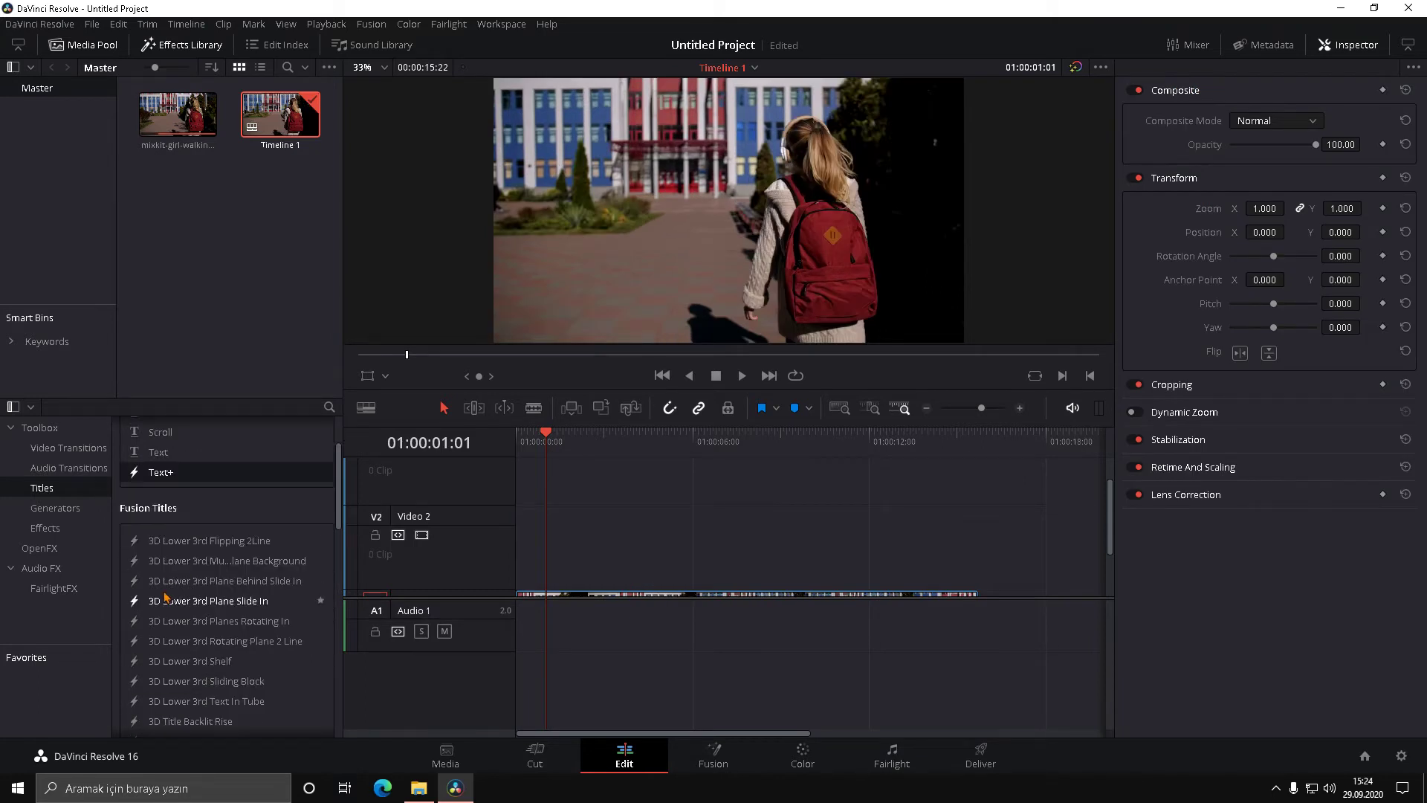
# Step: Add a 3D Lower 3rd Flipping 2Line title at the start of Video 2 and preview it
pyautogui.scroll(-1, 192, 579)
pyautogui.moveTo(195, 494); pyautogui.dragTo(547, 523)
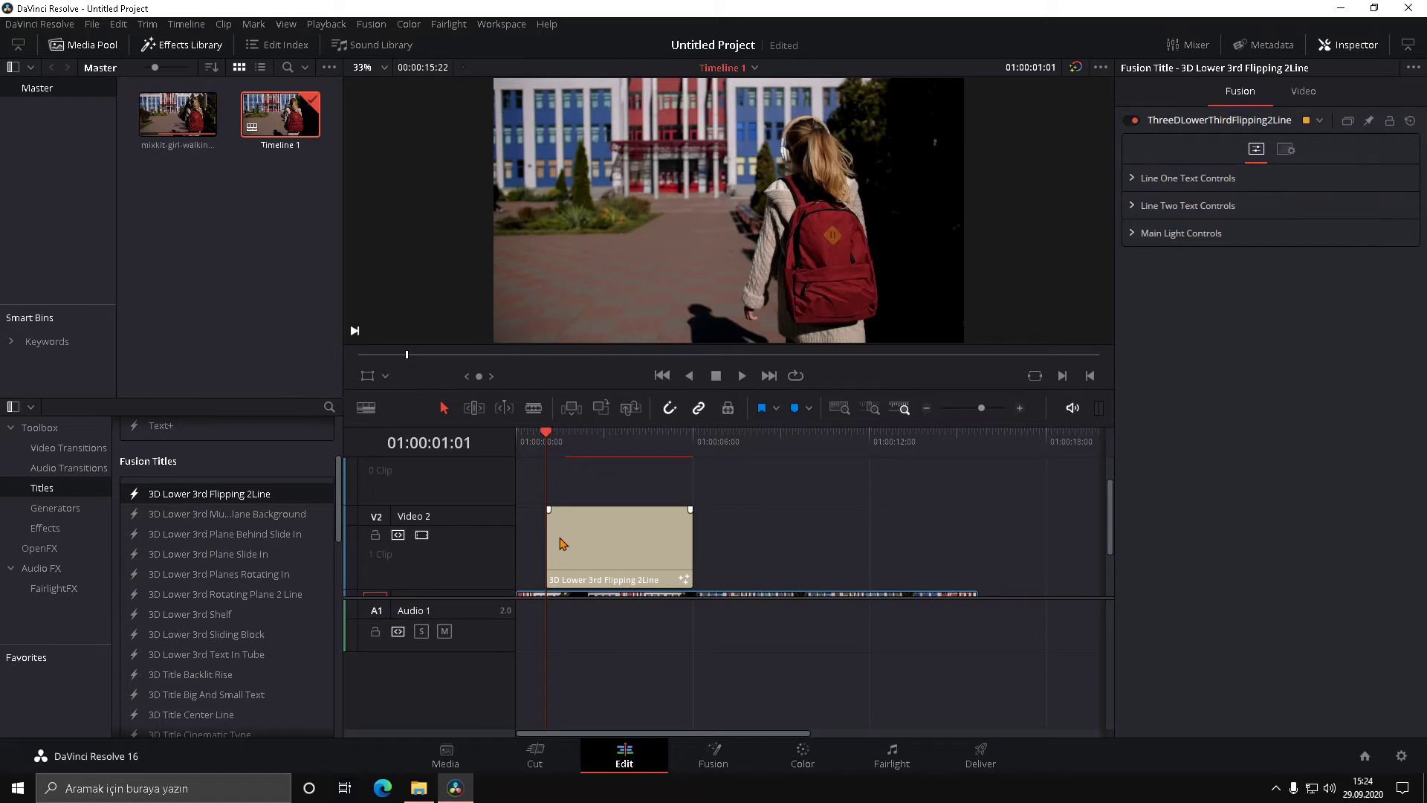
pyautogui.press('space')
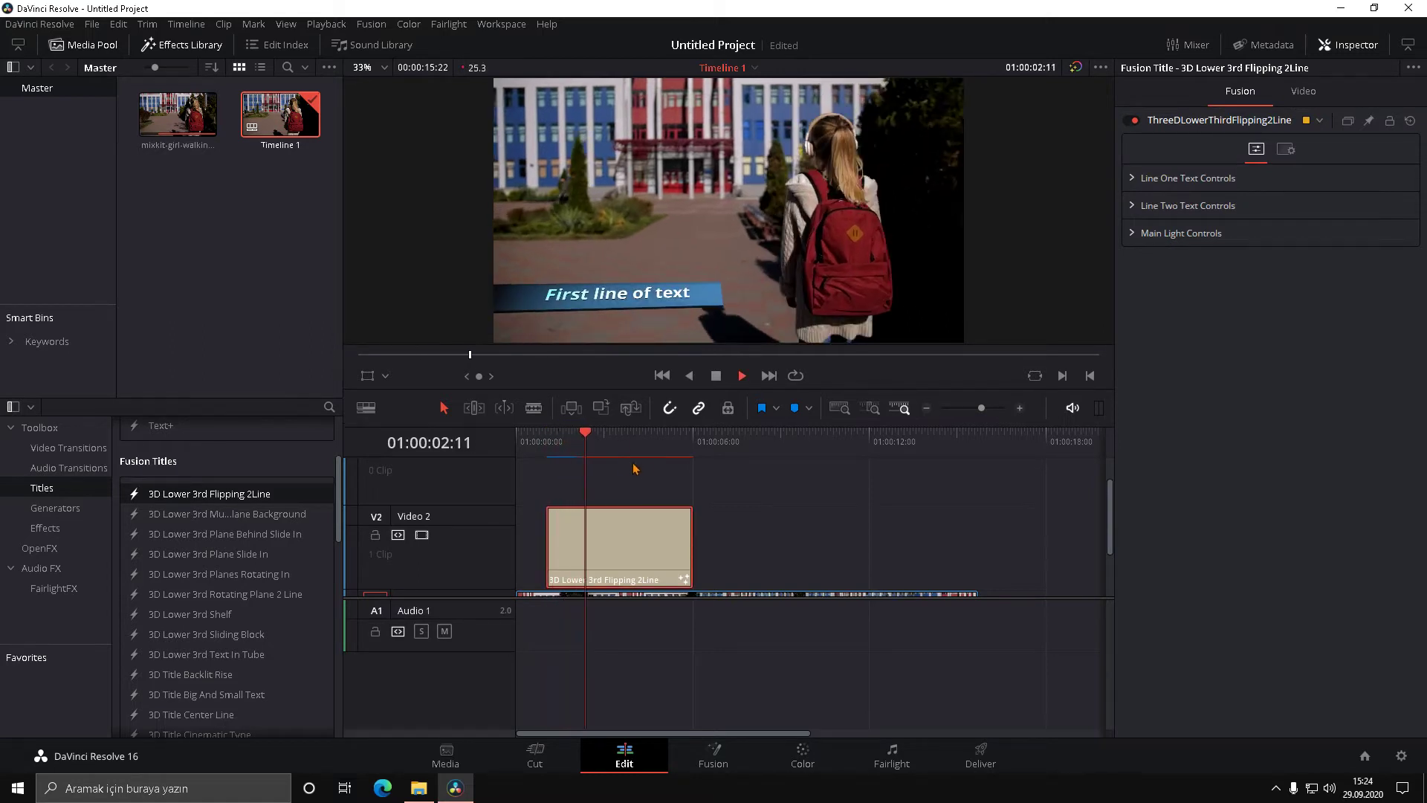
pyautogui.press('Home')
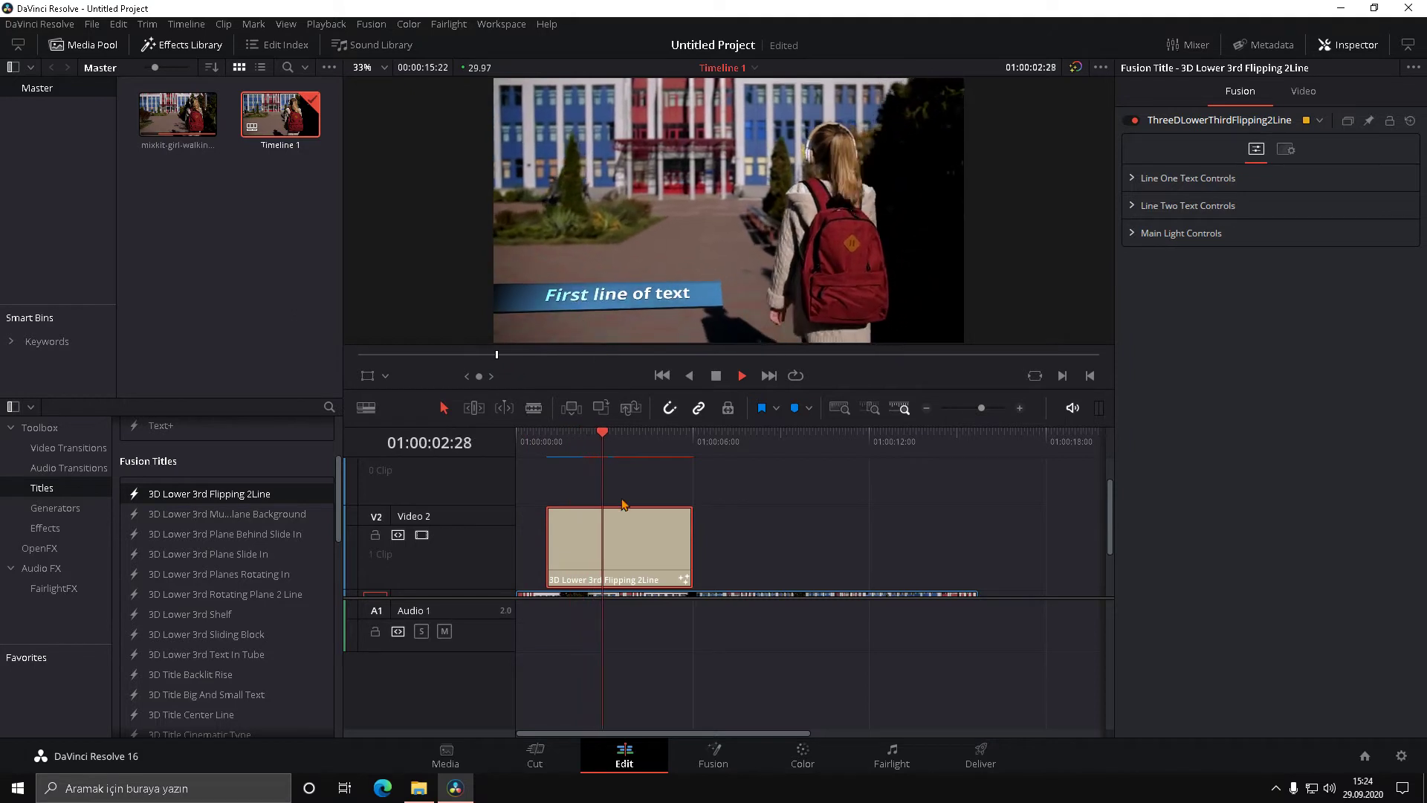
# Step: Replace the flipping title's first-line text with ÖRNEK VİDEO
pyautogui.press('space')
pyautogui.moveTo(637, 546); pyautogui.dragTo(643, 546)
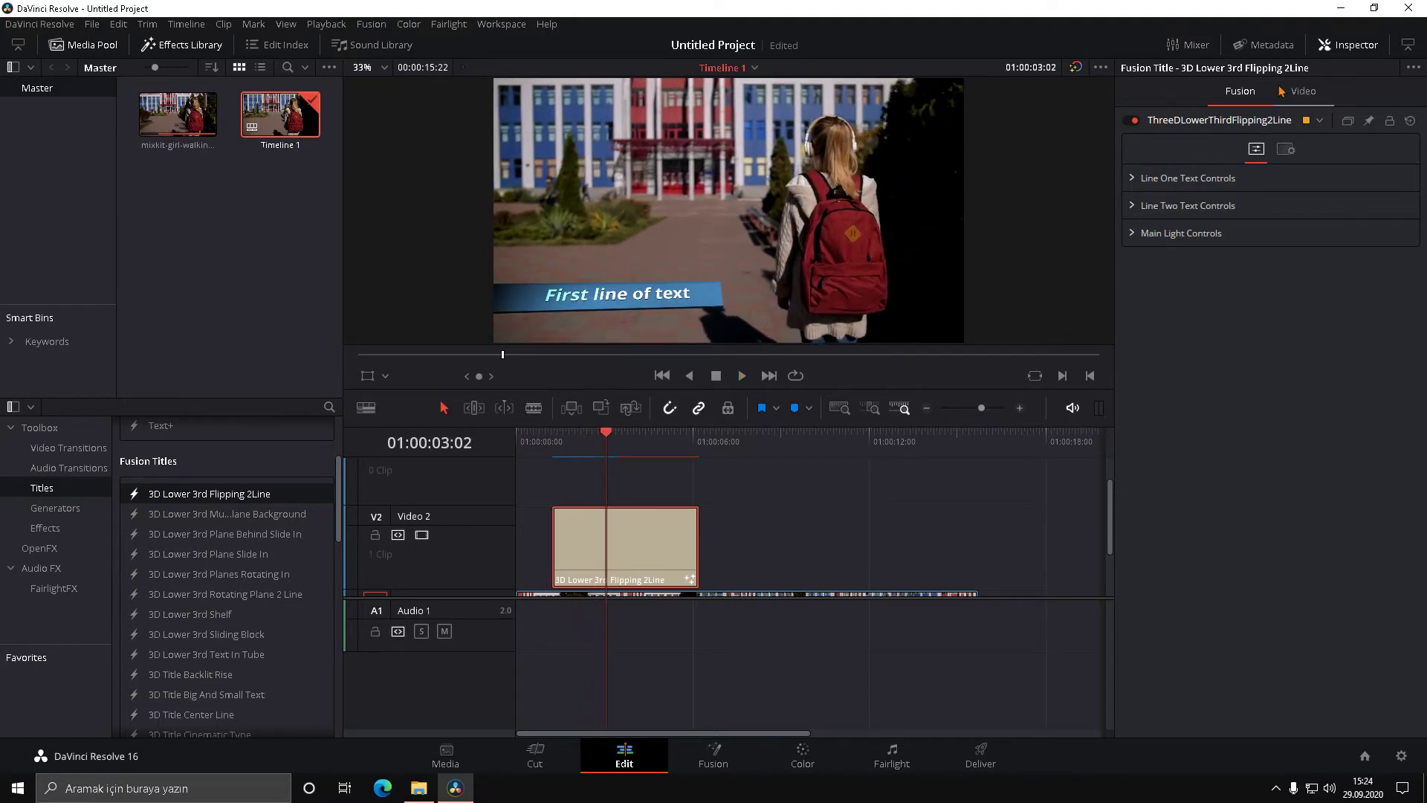
pyautogui.click(1300, 90)
pyautogui.click(1239, 91)
pyautogui.click(1132, 179)
pyautogui.tripleClick(1301, 272)
pyautogui.press('BackSpace')
pyautogui.write('ÖRNEK VİDEO')
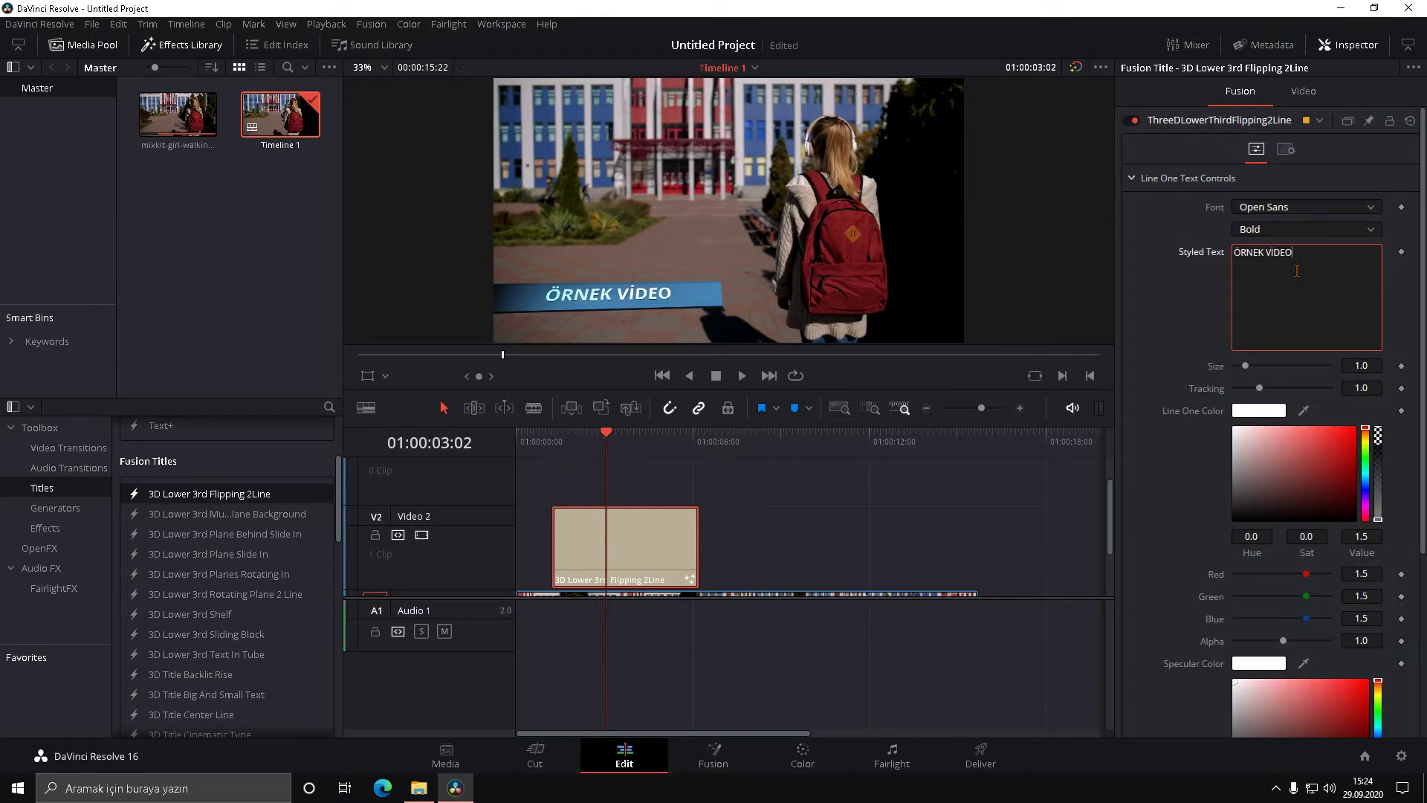
pyautogui.click(906, 518)
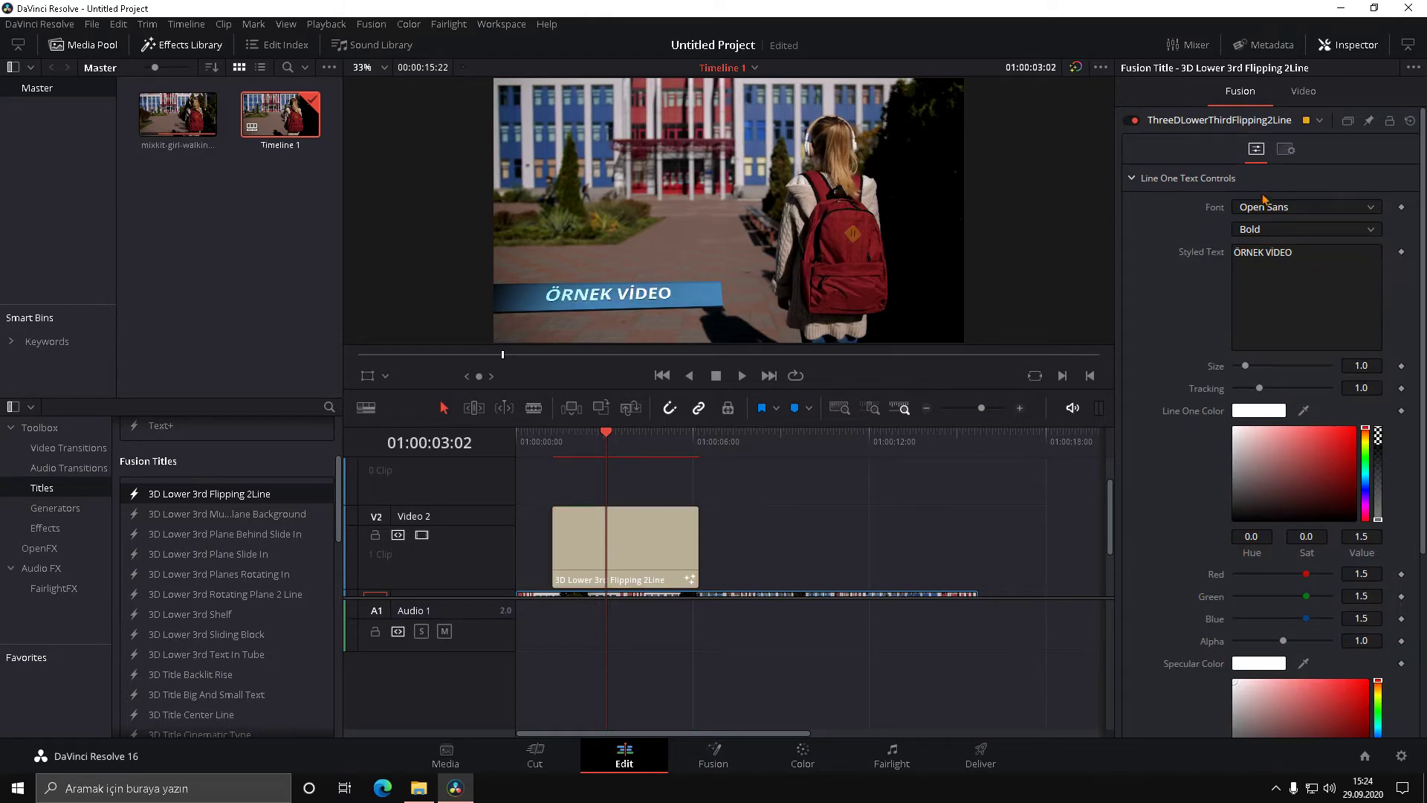
# Step: Expand the second line's text controls and preview the title animation from the start
pyautogui.click(1138, 179)
pyautogui.click(1134, 206)
pyautogui.click(1351, 309)
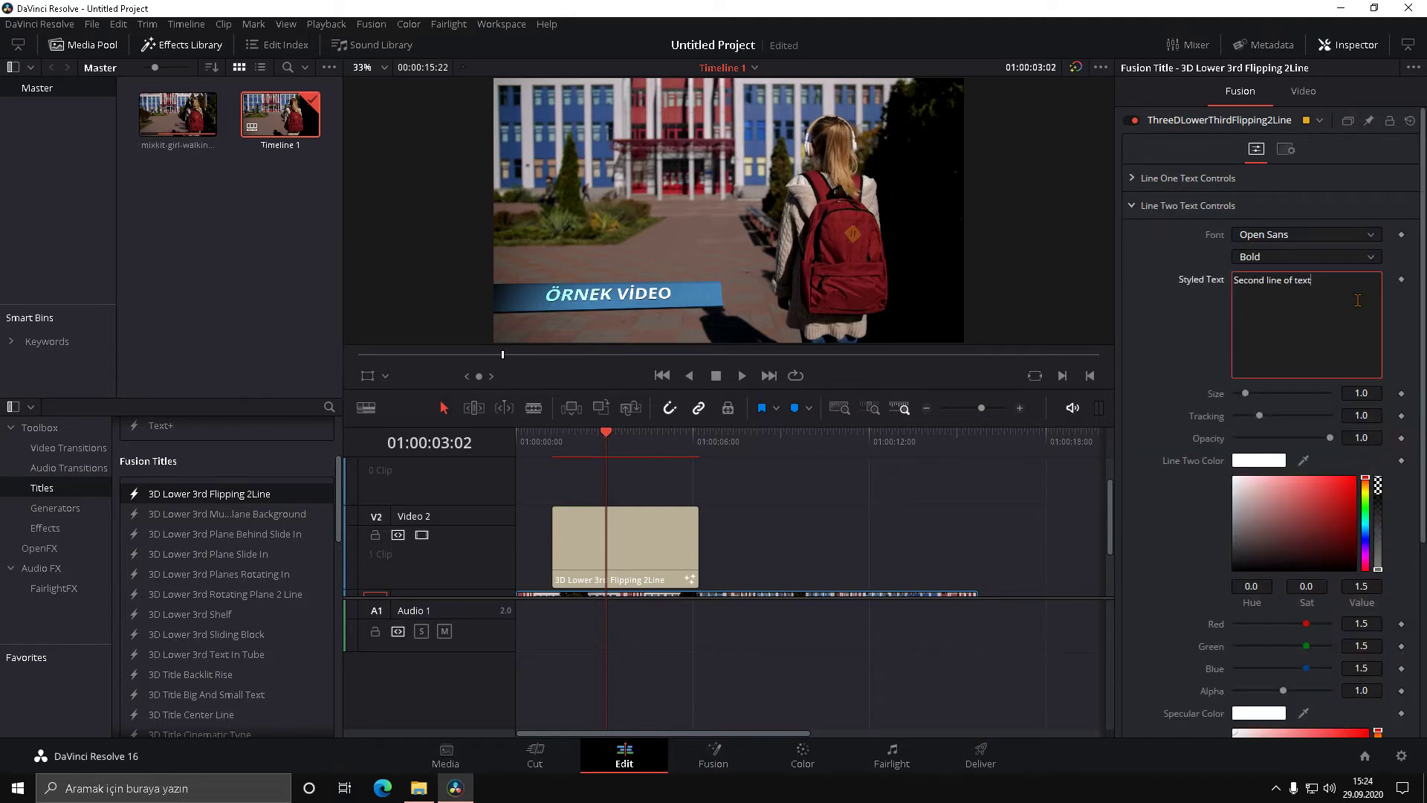
pyautogui.click(678, 437)
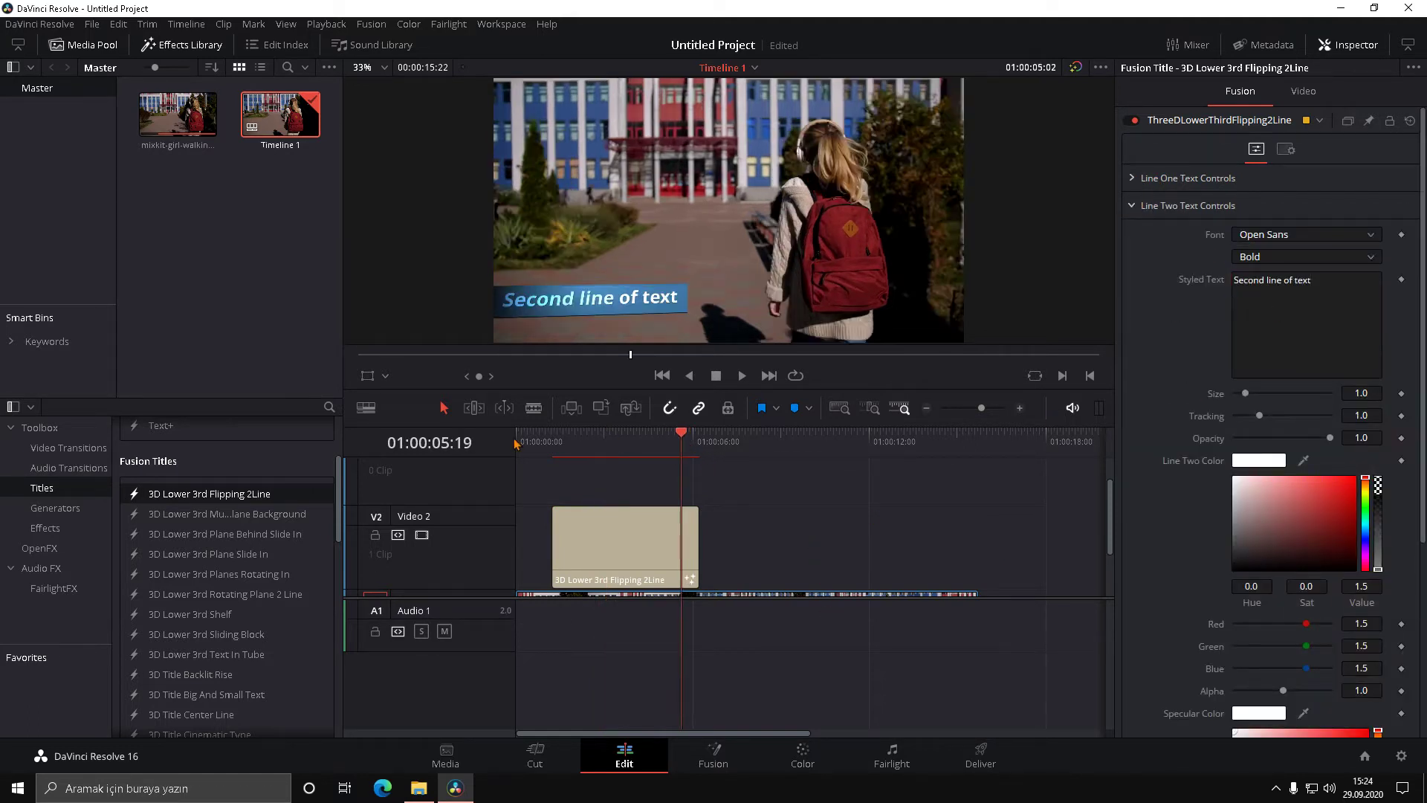
pyautogui.press('Home')
pyautogui.press('space')
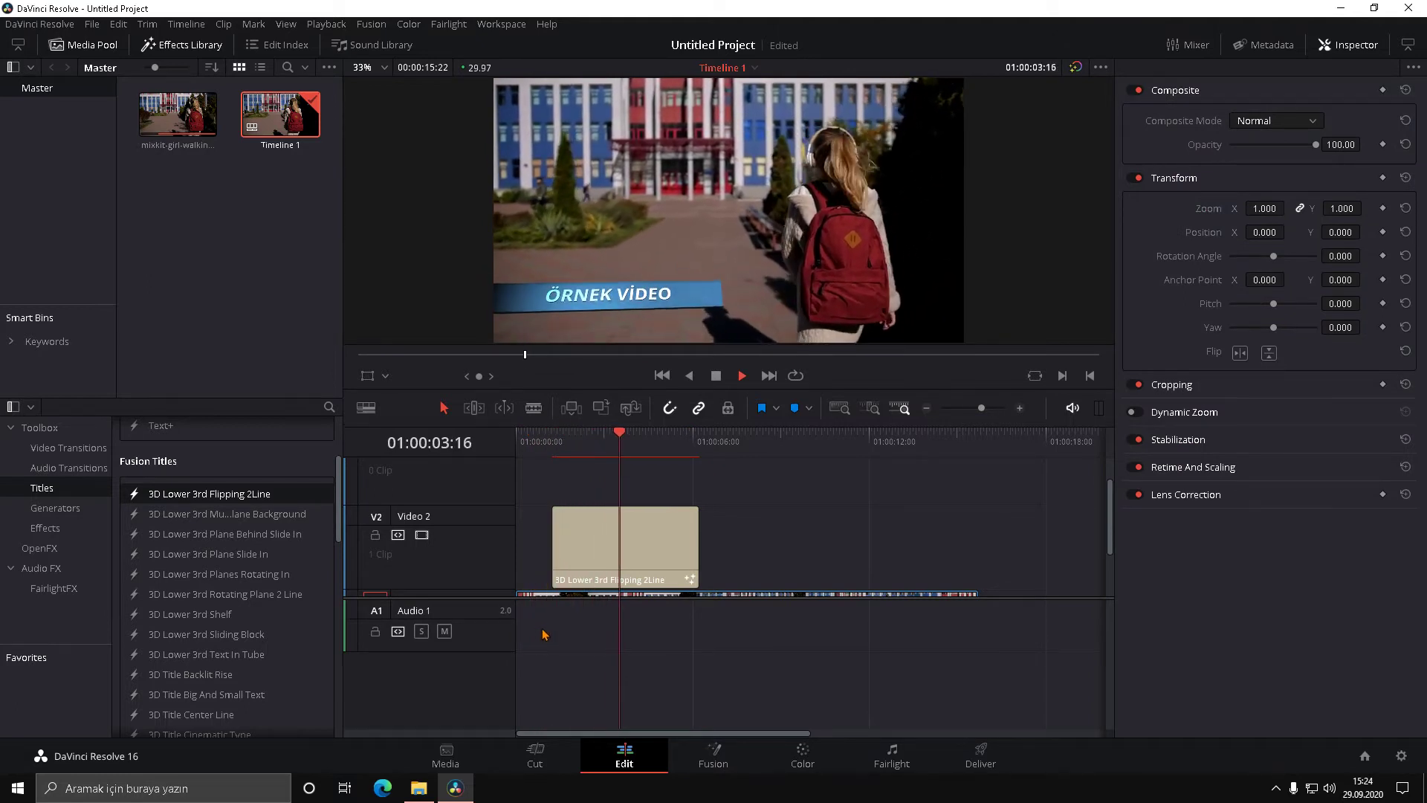
pyautogui.press('space')
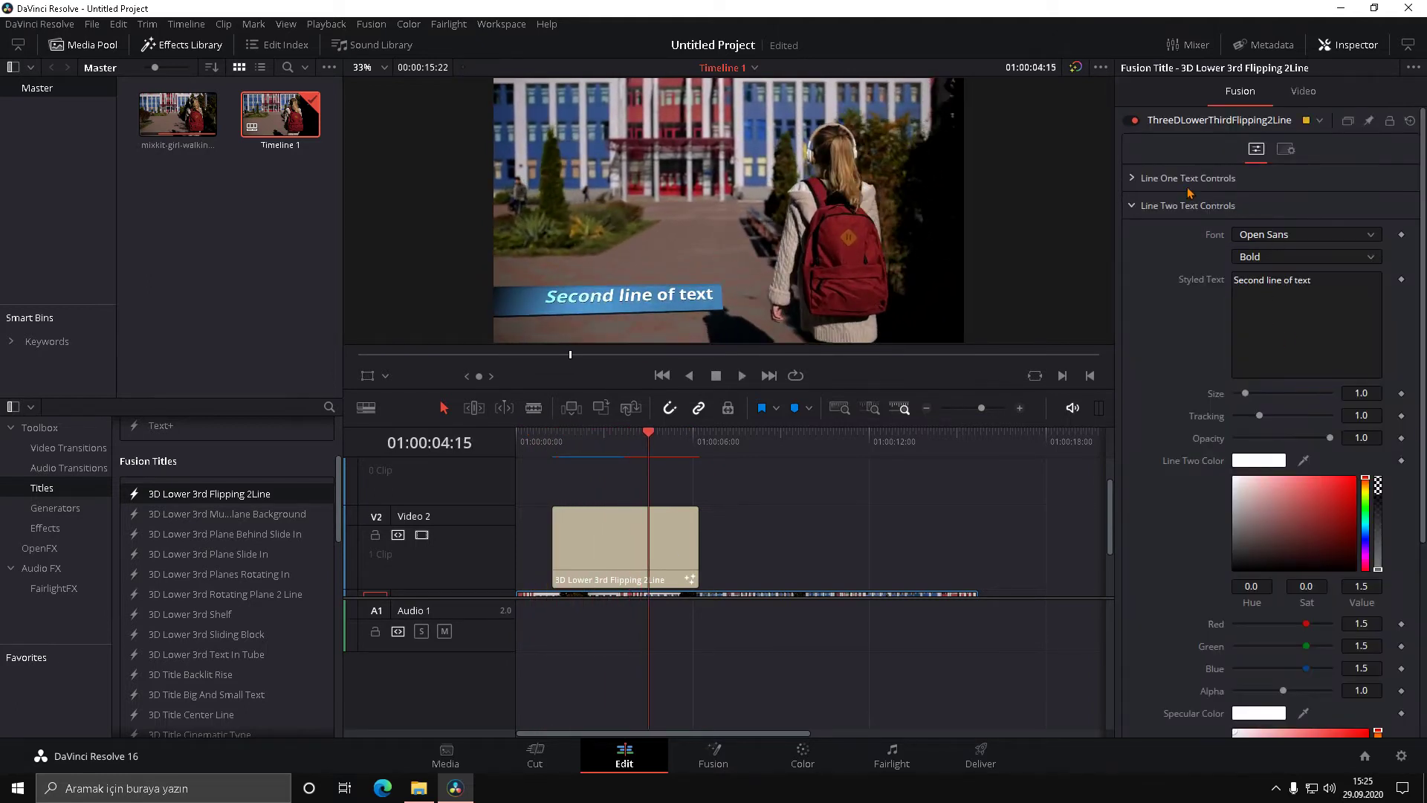
# Step: Replace the second line with AYRA.EXE and play the finished lower third
pyautogui.click(1353, 300)
pyautogui.hotkey('ctrl', 'a')
pyautogui.write('a')
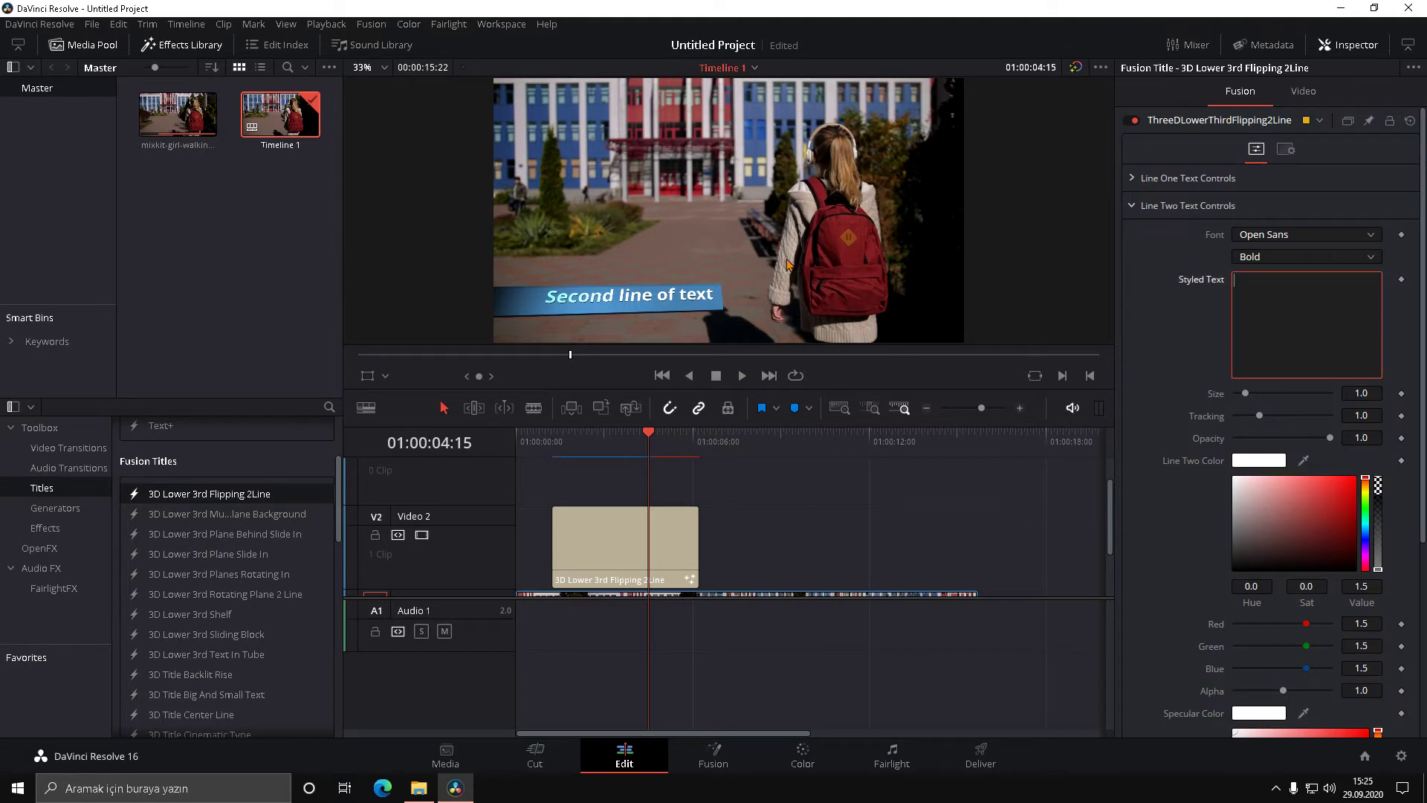
pyautogui.write('EXE')
pyautogui.click(597, 566)
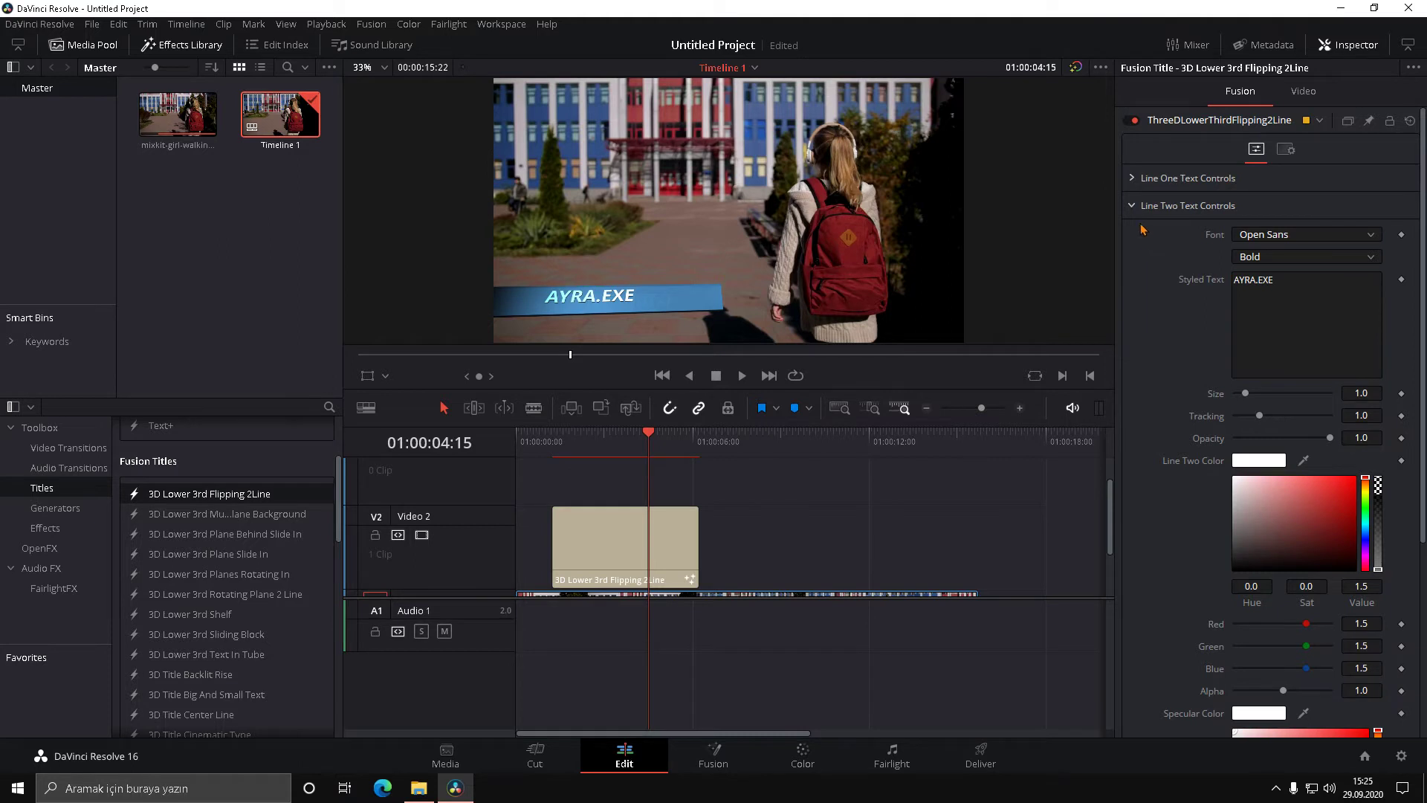
pyautogui.press('Home')
pyautogui.press('space')
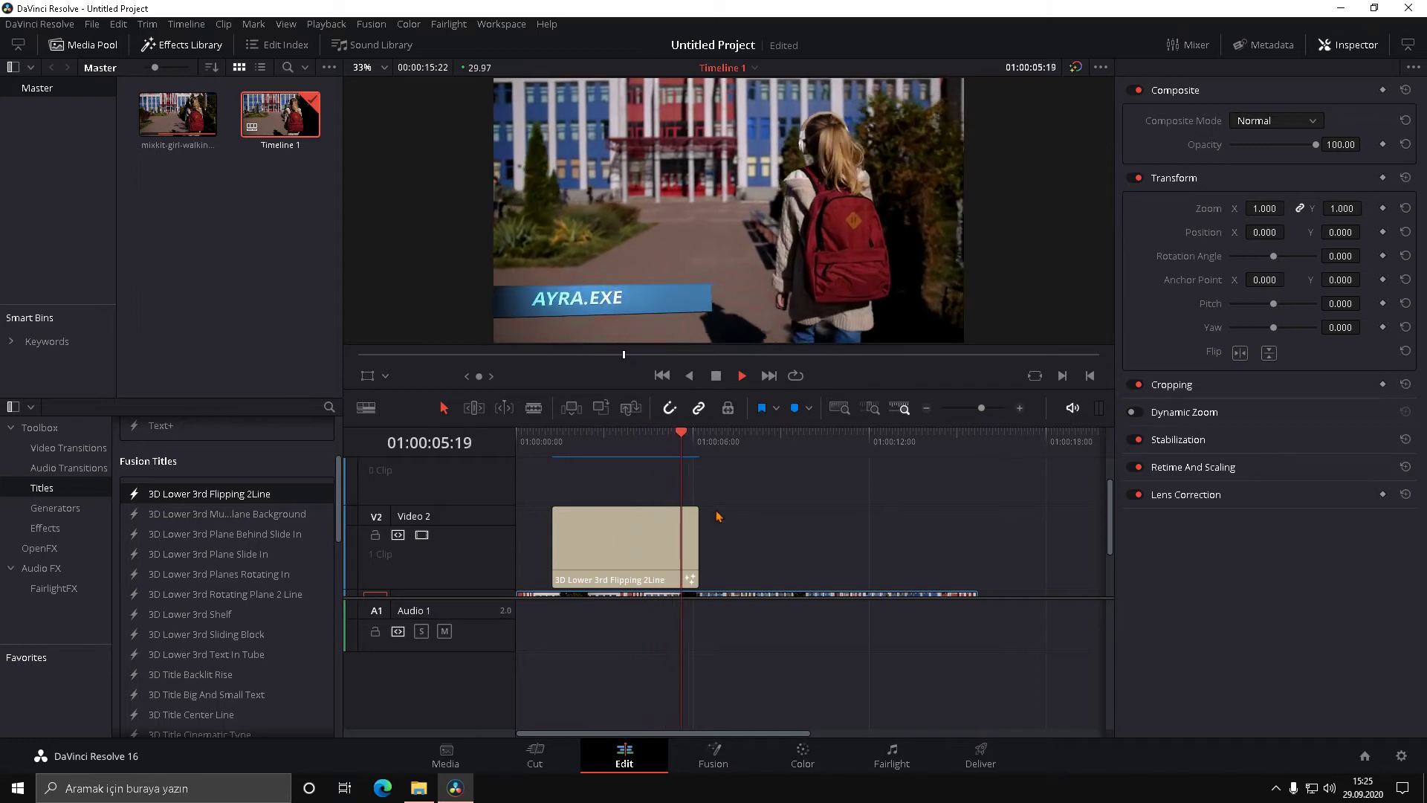
pyautogui.press('Home')
pyautogui.press('space')
pyautogui.click(691, 529)
pyautogui.press('Delete')
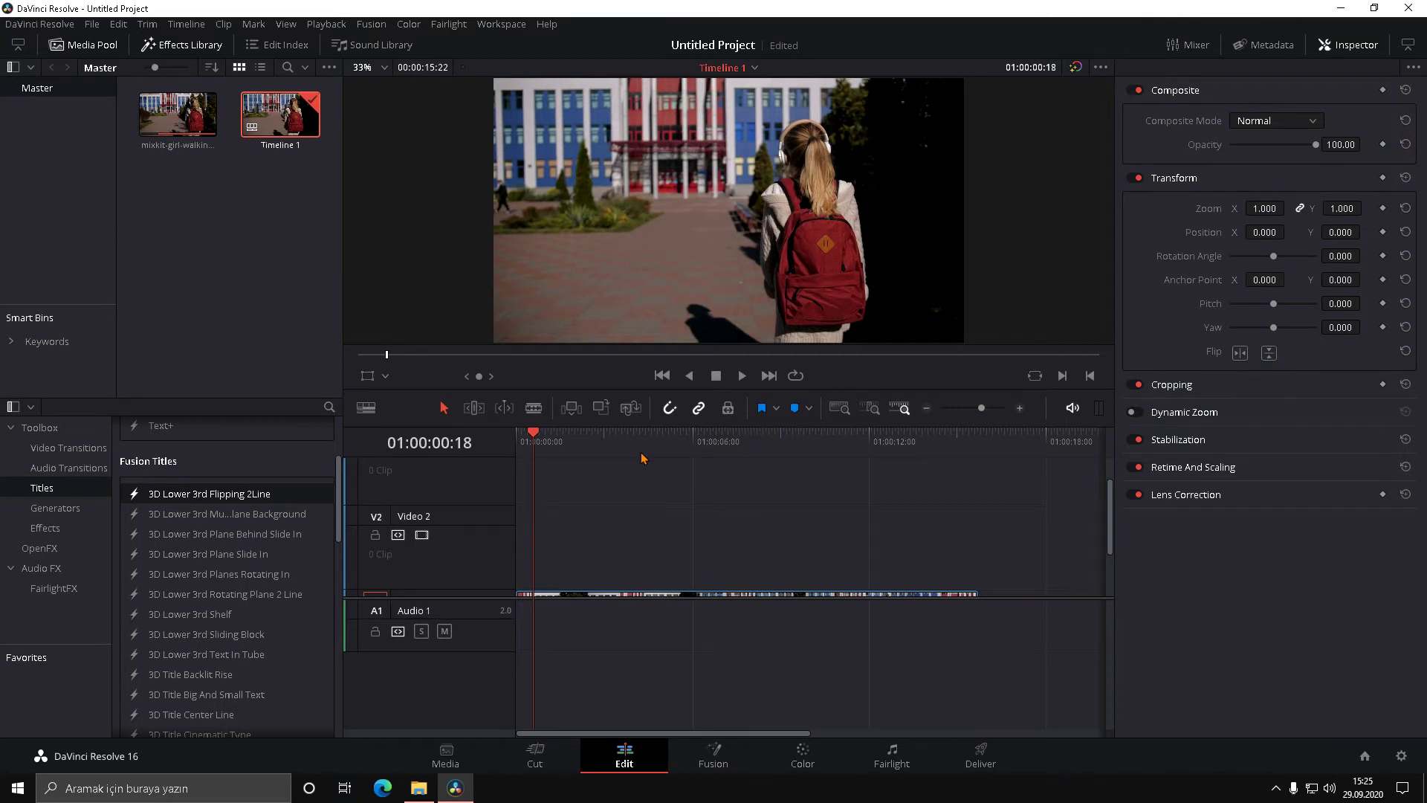
pyautogui.scroll(-4, 277, 582)
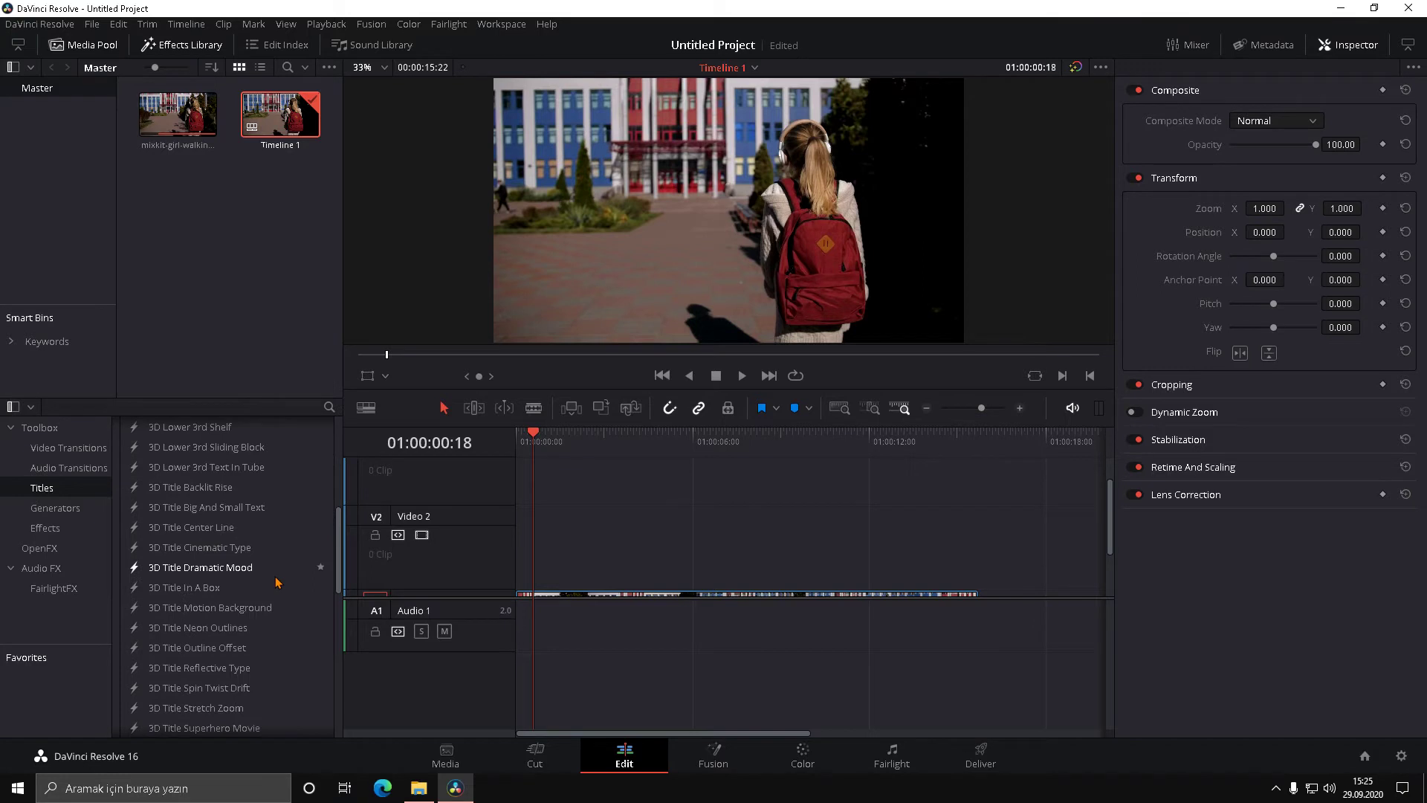
pyautogui.scroll(4, 277, 578)
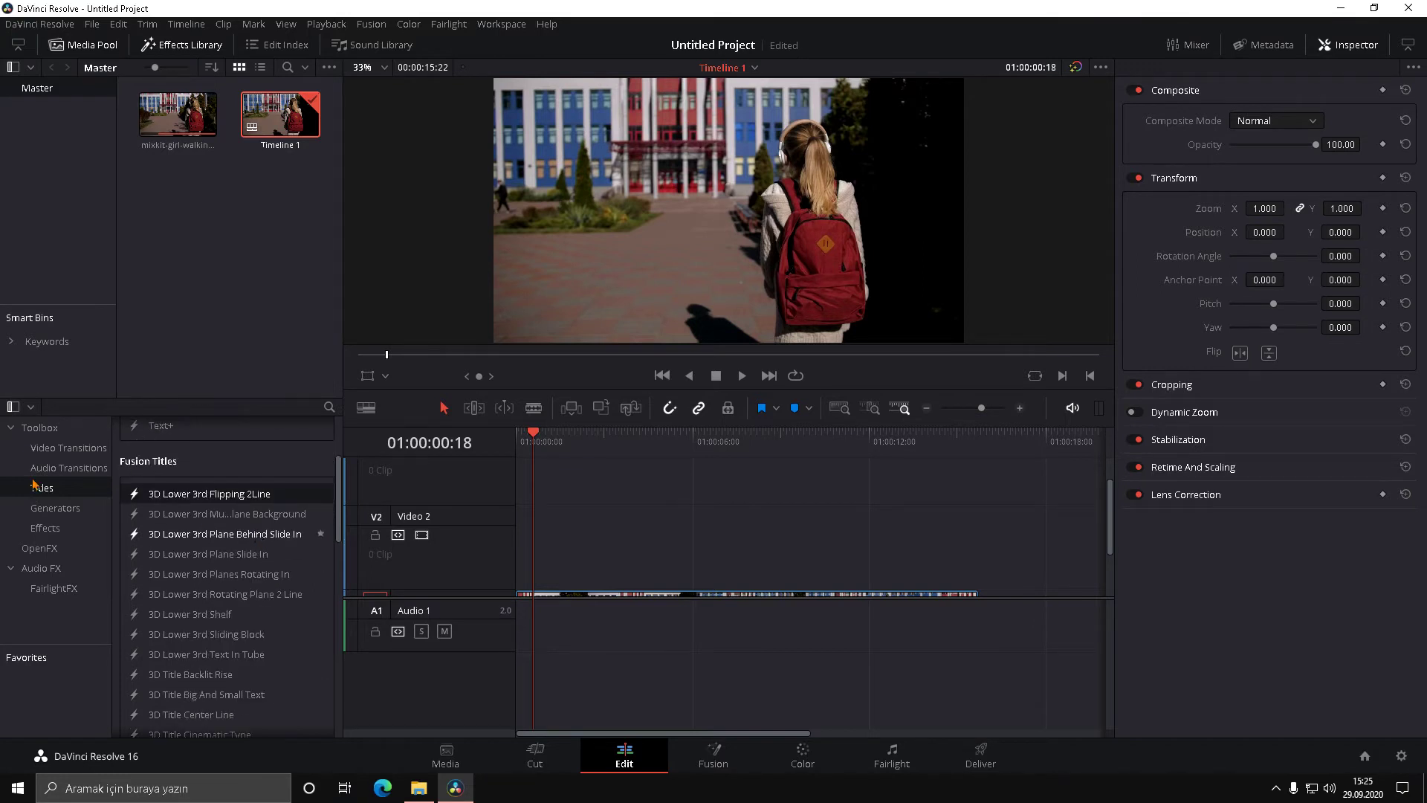
pyautogui.moveTo(253, 554); pyautogui.dragTo(553, 529)
pyautogui.press('space')
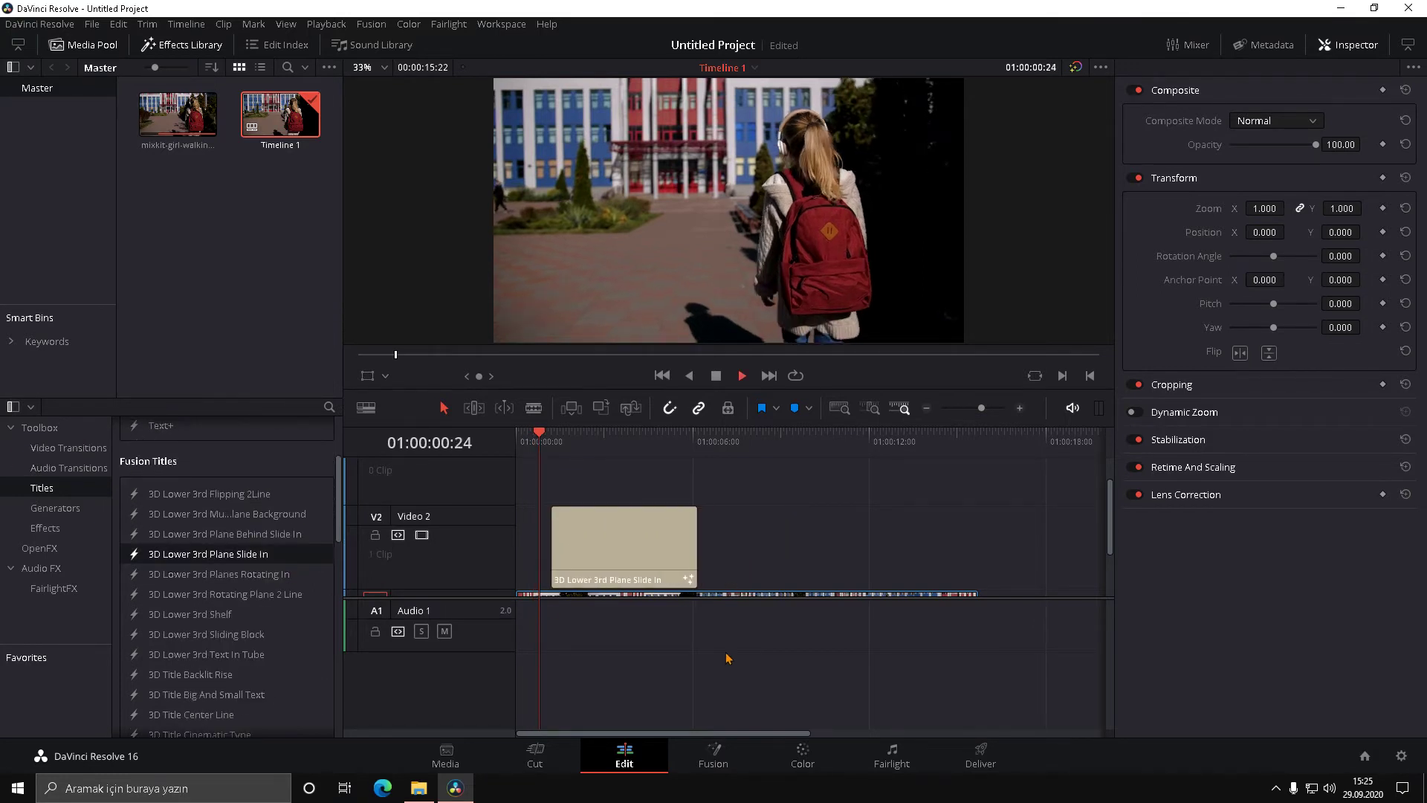
pyautogui.press('space')
pyautogui.click(669, 542)
pyautogui.press('Delete')
pyautogui.scroll(-3, 147, 637)
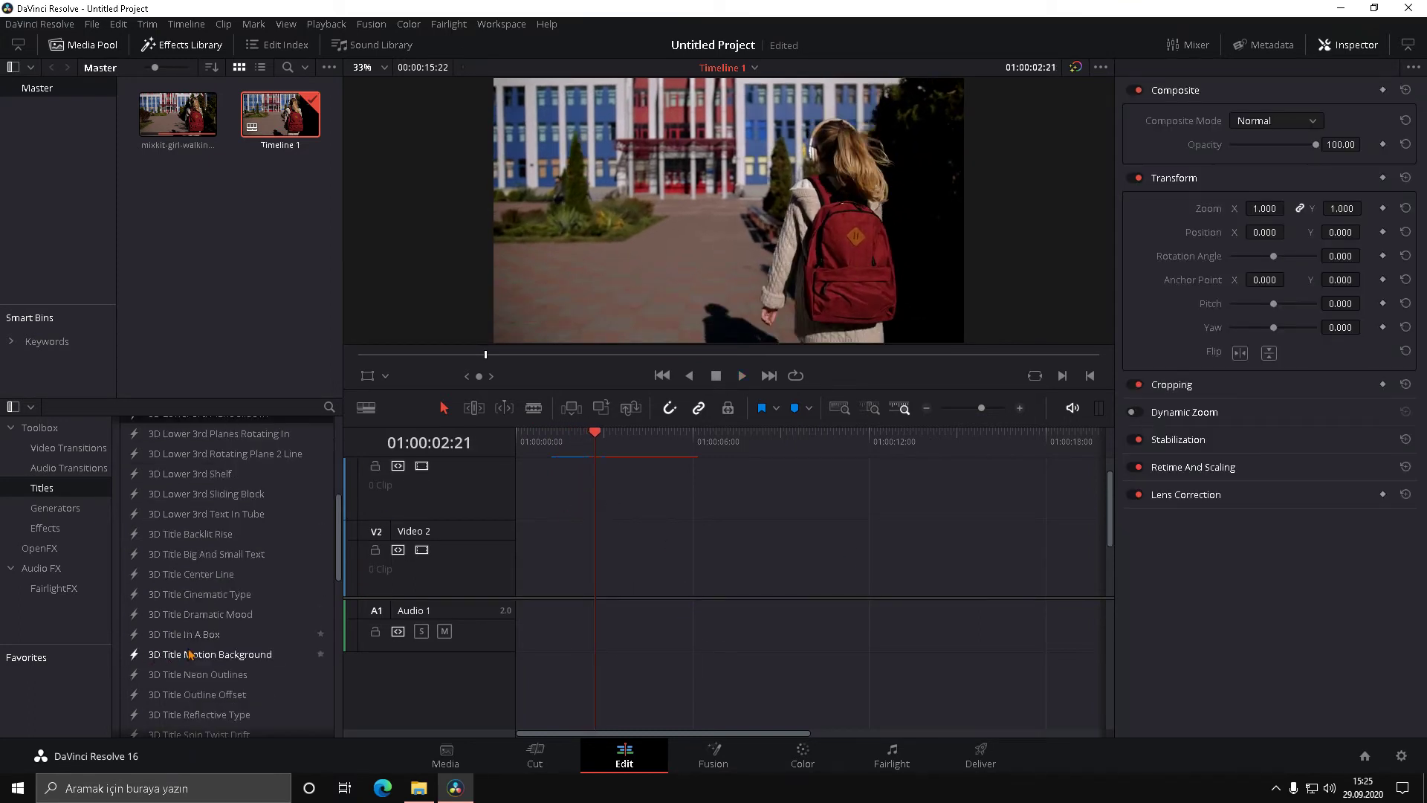
pyautogui.moveTo(216, 675)
pyautogui.mouseDown()
pyautogui.moveTo(505, 546)
pyautogui.moveTo(522, 566)
pyautogui.mouseUp()
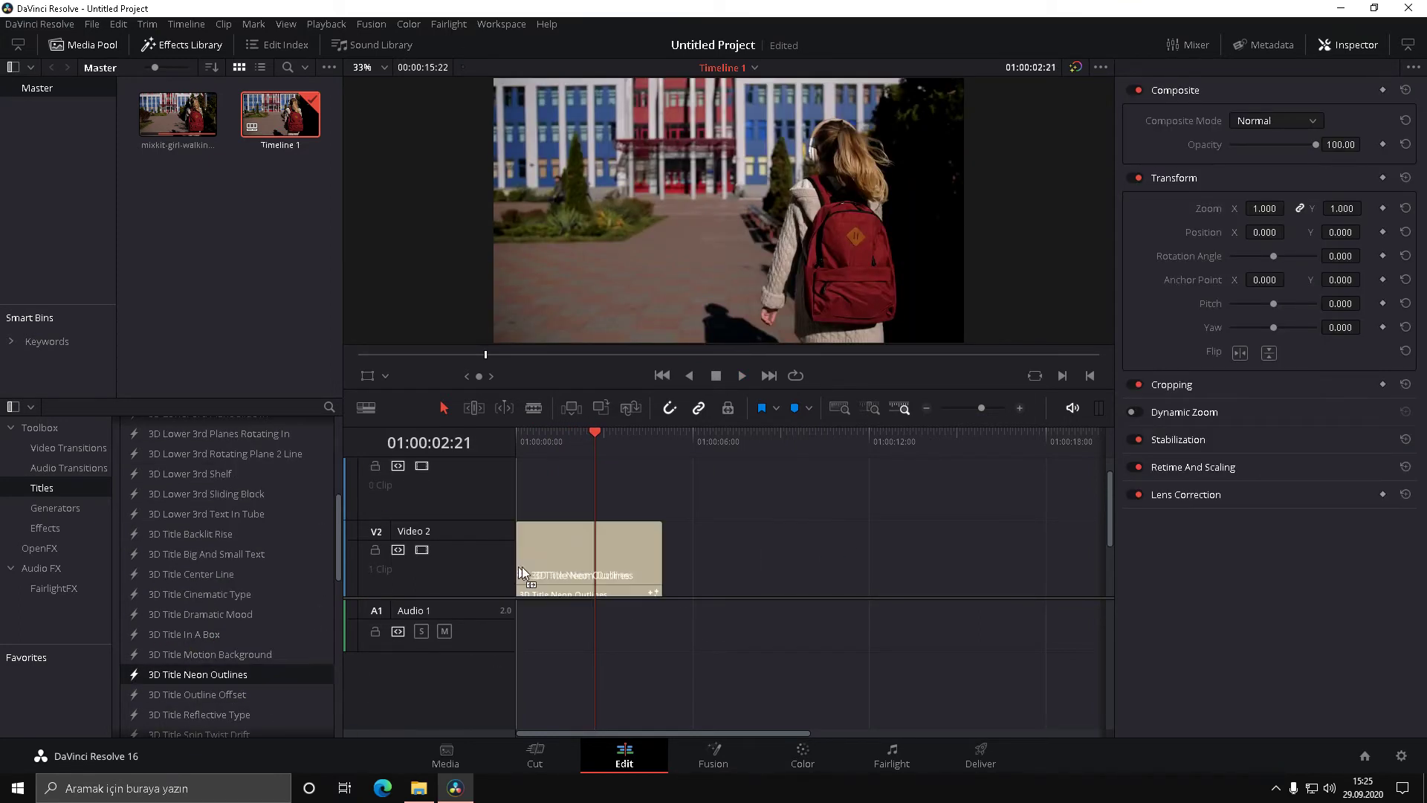
# Step: Preview the NEON OUTLINES title from the start, then select it to edit its text
pyautogui.press('space')
pyautogui.press('Home')
pyautogui.press('space')
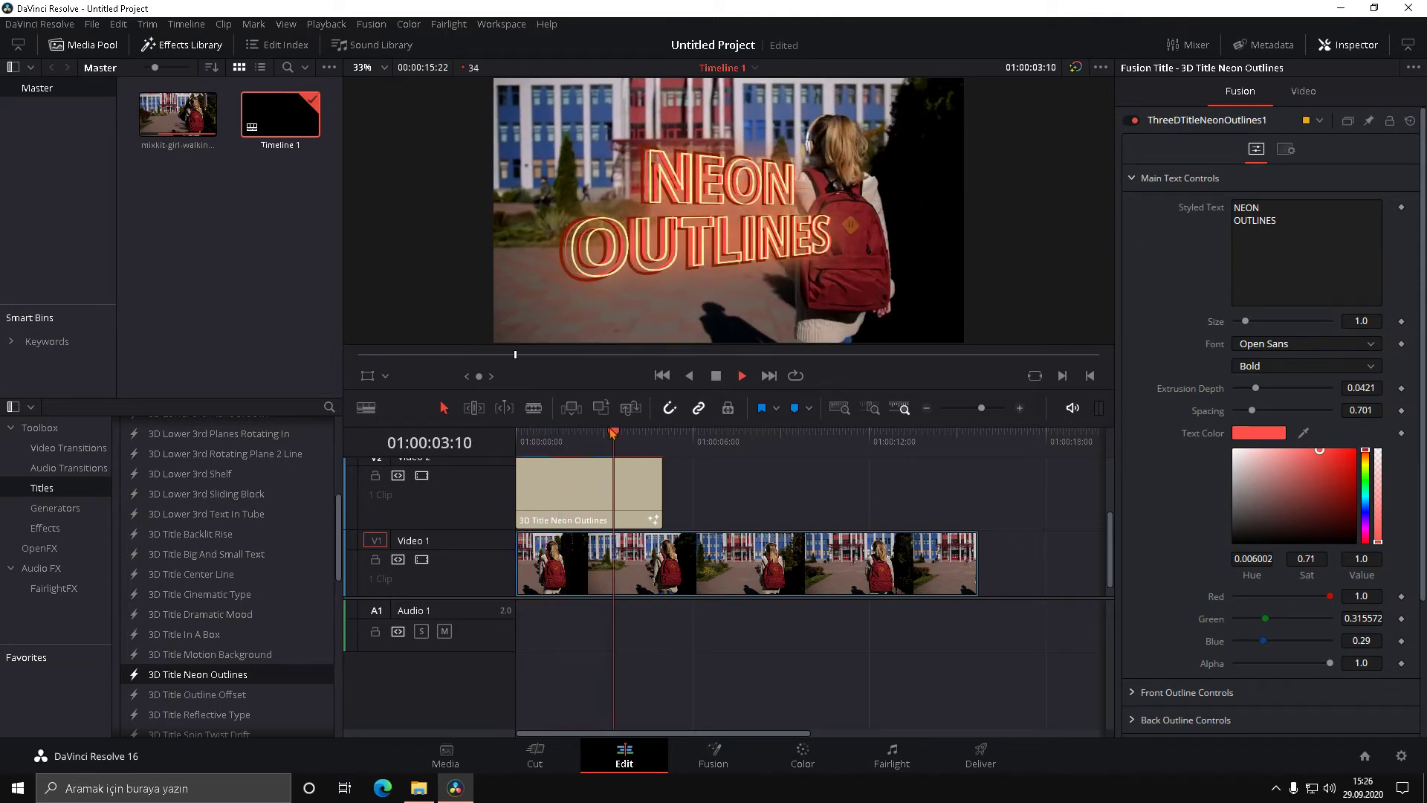
pyautogui.press('Home')
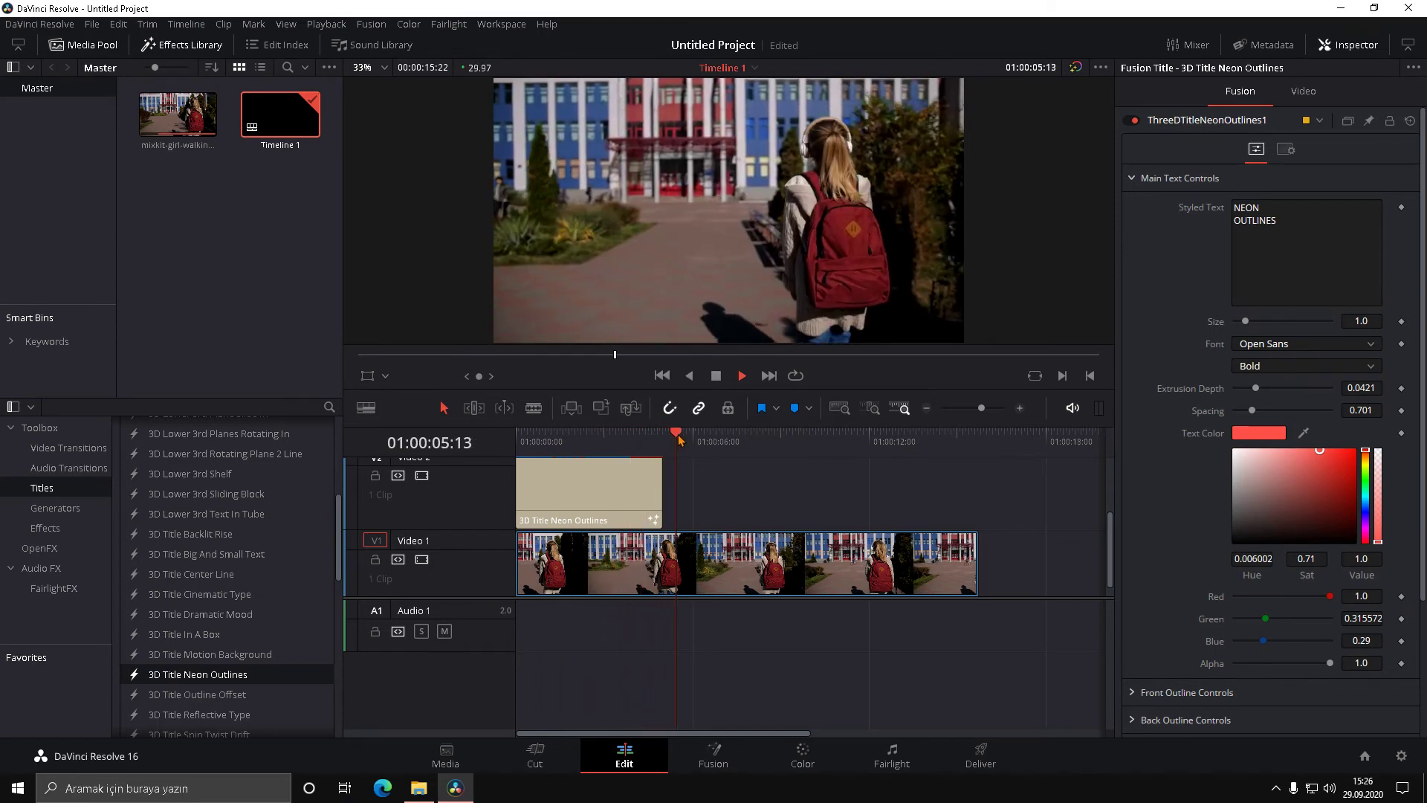
pyautogui.click(883, 533)
pyautogui.press('Home')
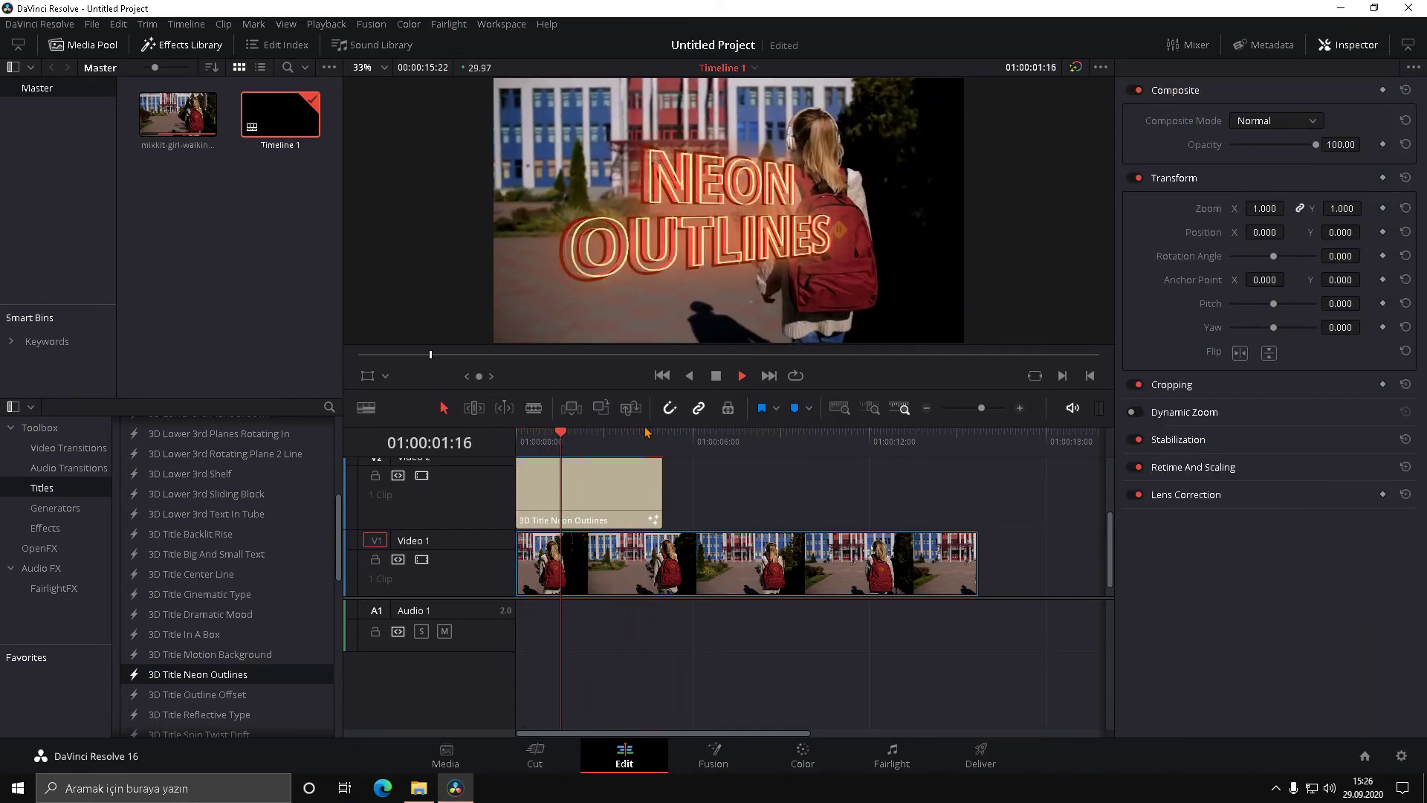
pyautogui.click(582, 510)
pyautogui.click(1326, 243)
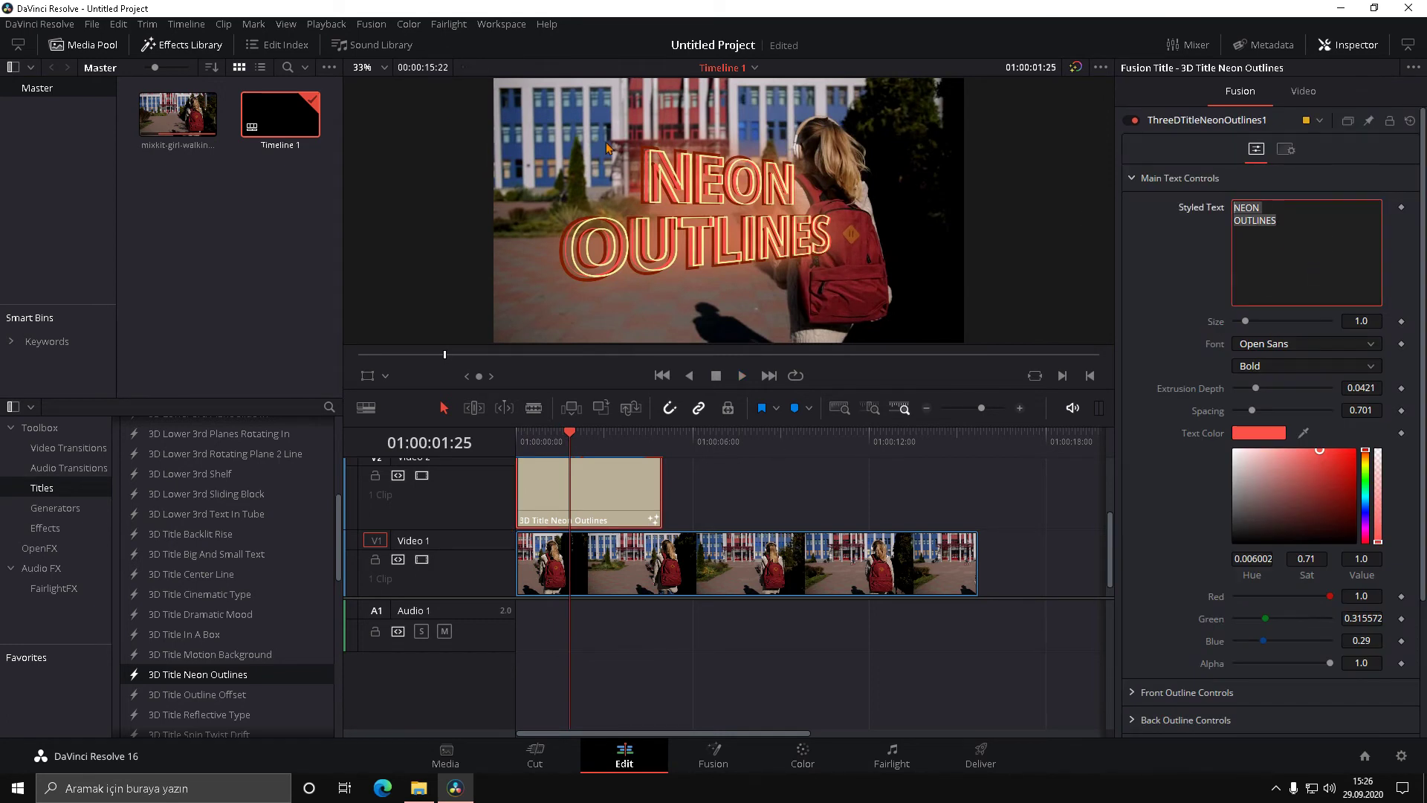
# Step: Retype the neon title as AYRA.EXE / DAVİNCİ EĞİTİM at size 0.71 and play it
pyautogui.hotkey('ctrl', 'a')
pyautogui.press('BackSpace')
pyautogui.write('AYRA.EXE')
pyautogui.press('Return')
pyautogui.write('DAVİNCİ EĞİTİM')
pyautogui.click(622, 511)
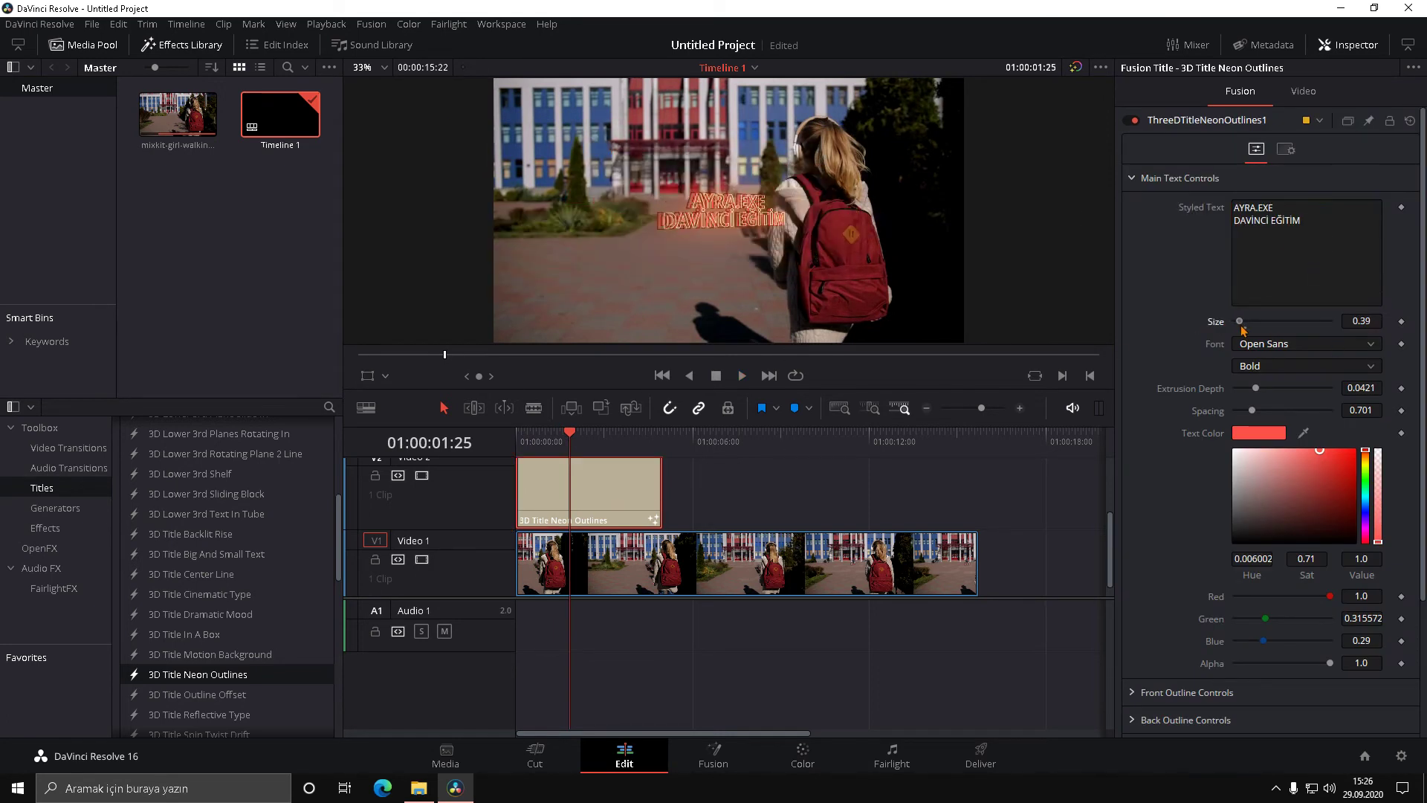
pyautogui.press('space')
pyautogui.press('Home')
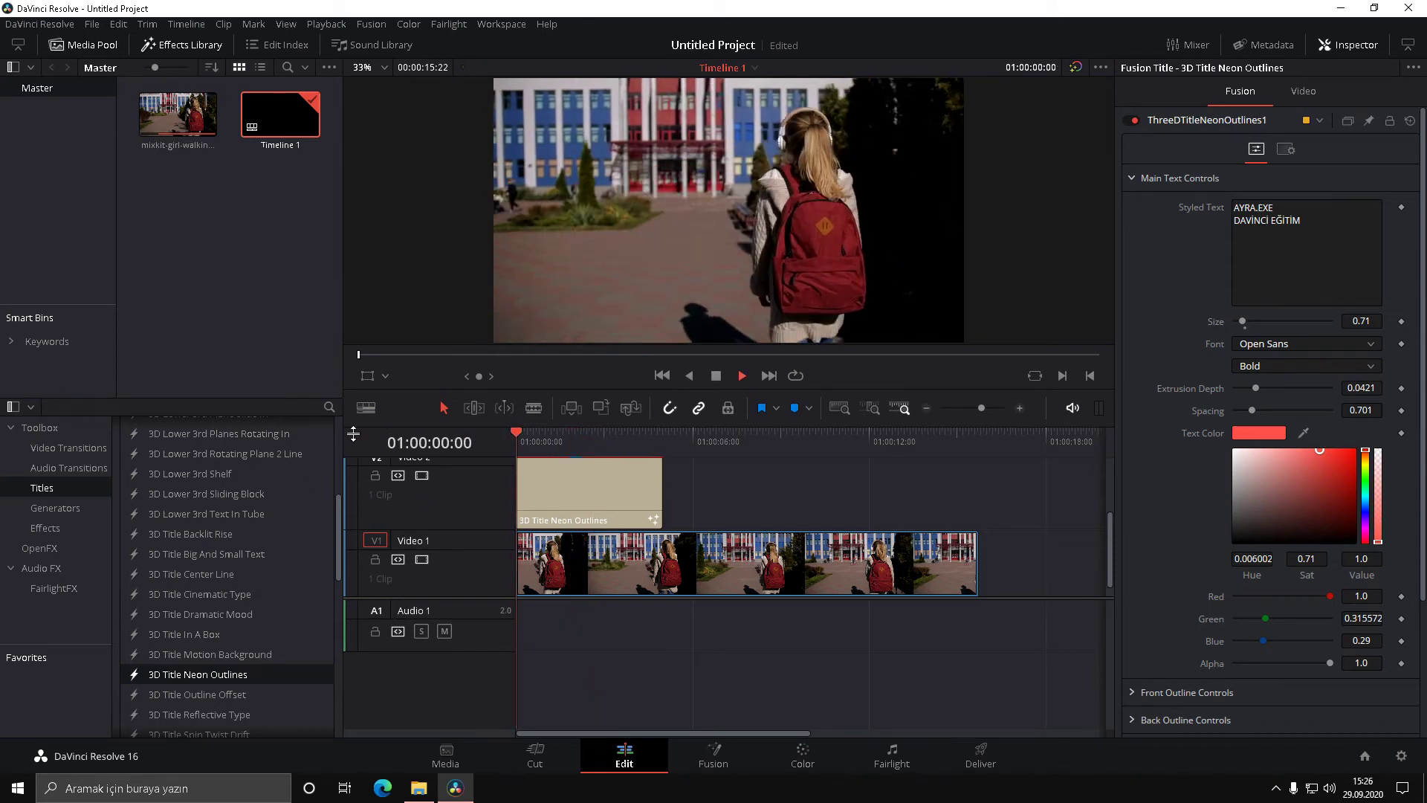
pyautogui.press('space')
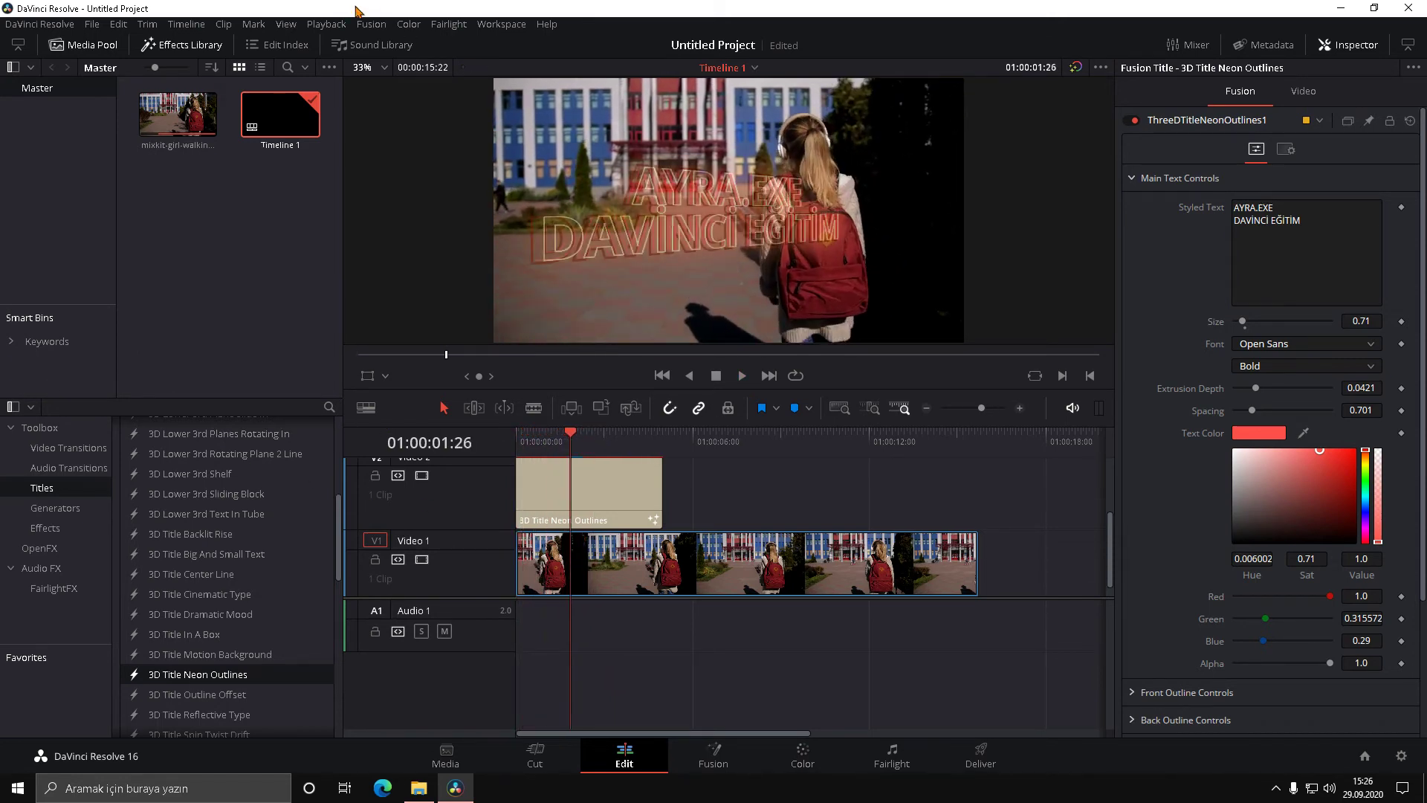
# Step: Set Proxy Mode to Half Resolution, replay the title, then undo to remove it
pyautogui.click(326, 24)
pyautogui.moveTo(426, 86)
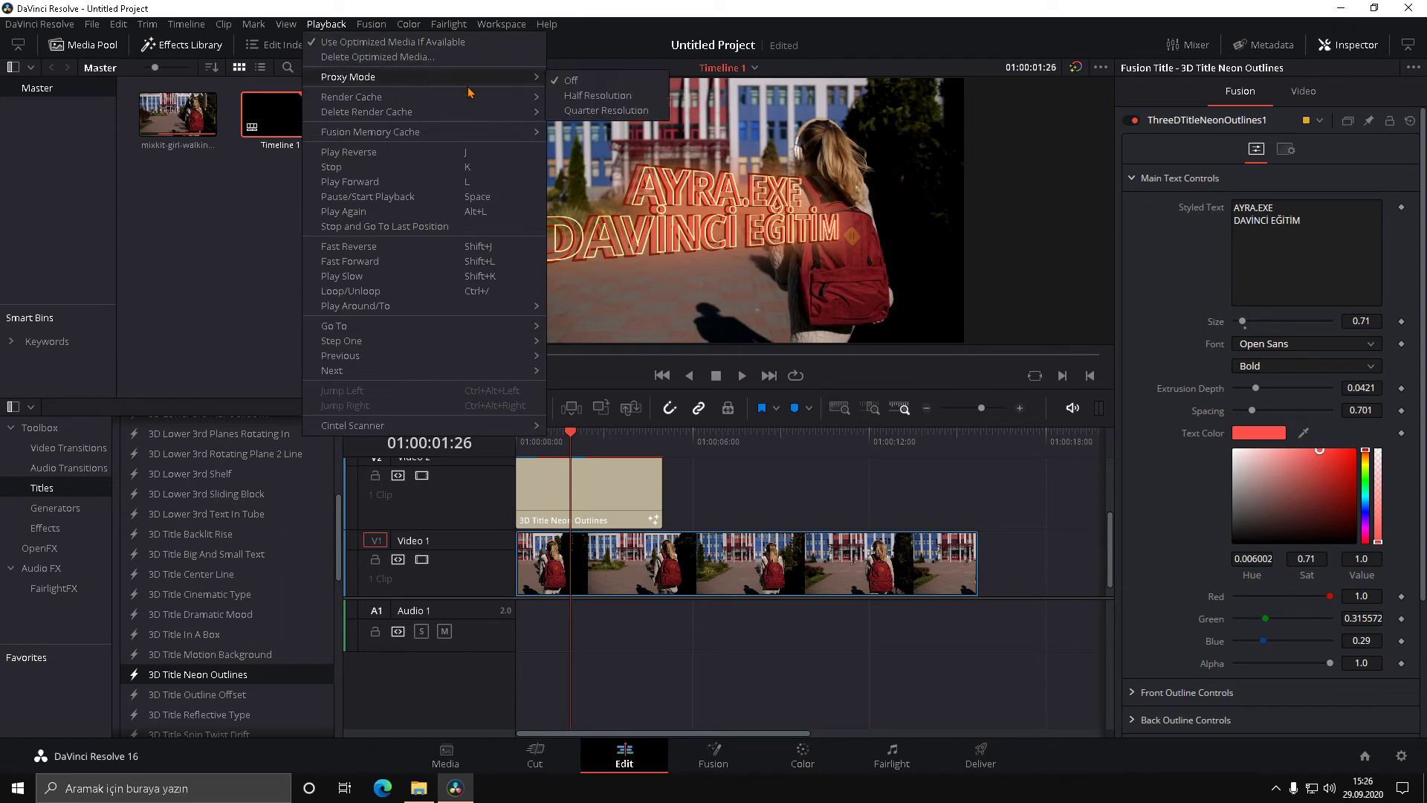
pyautogui.click(633, 98)
pyautogui.press('Home')
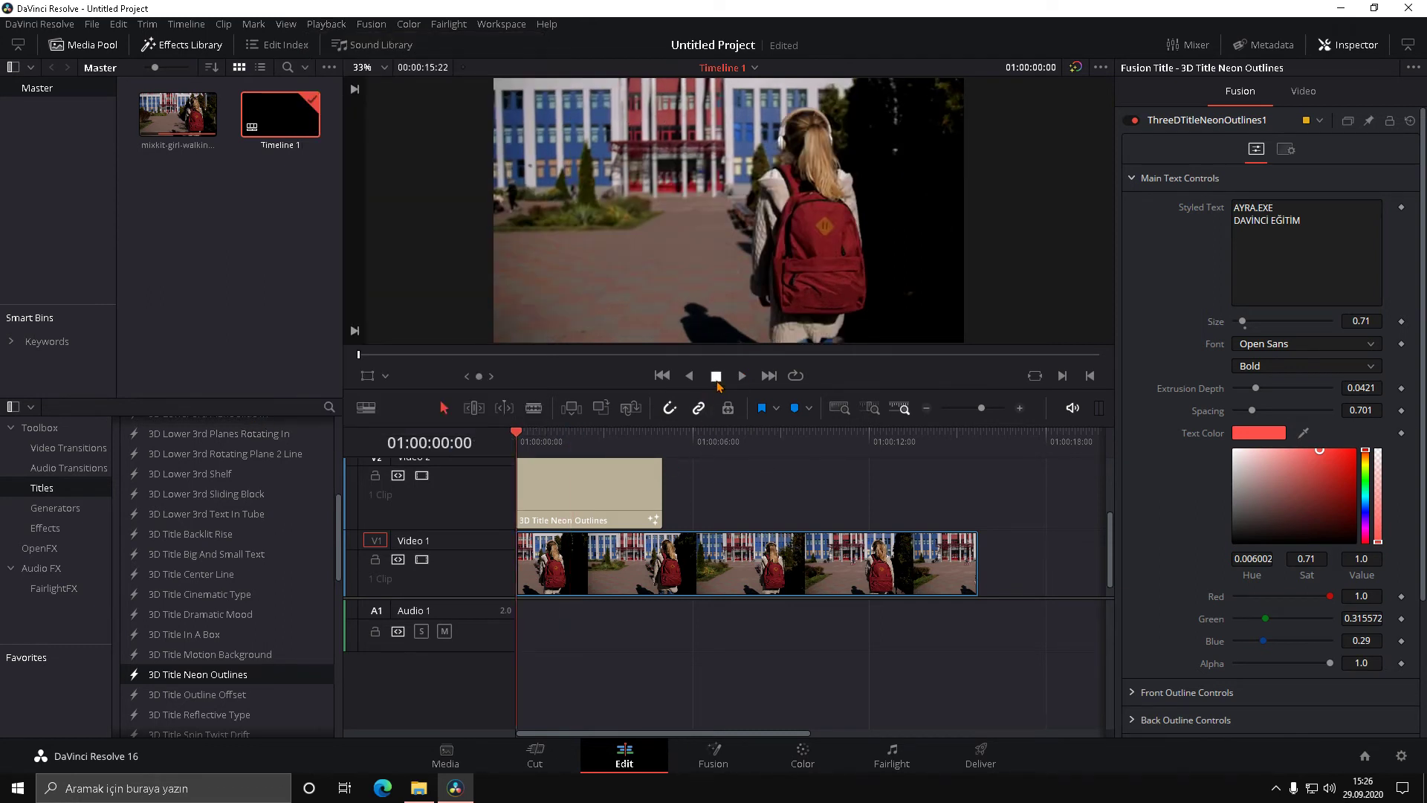
pyautogui.click(741, 376)
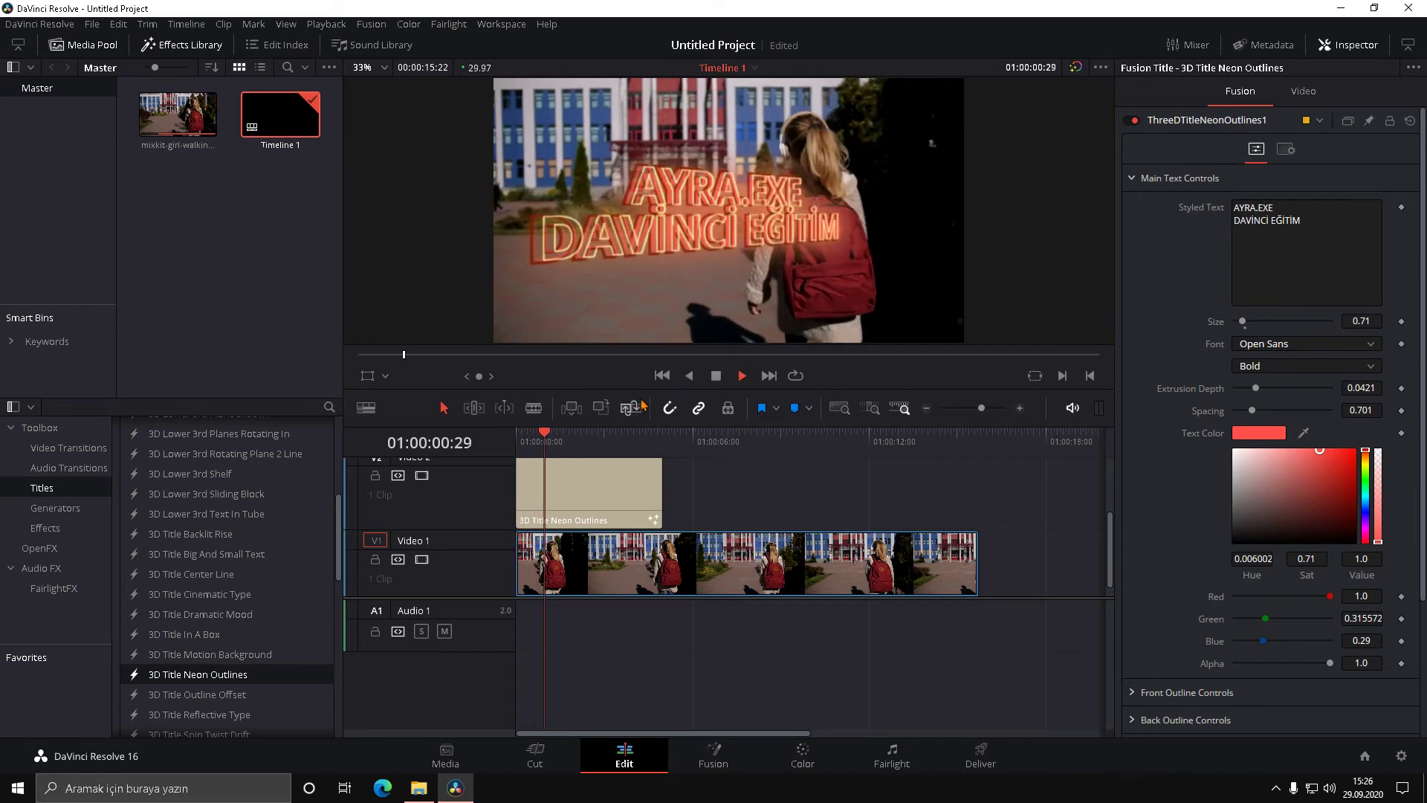
pyautogui.press('space')
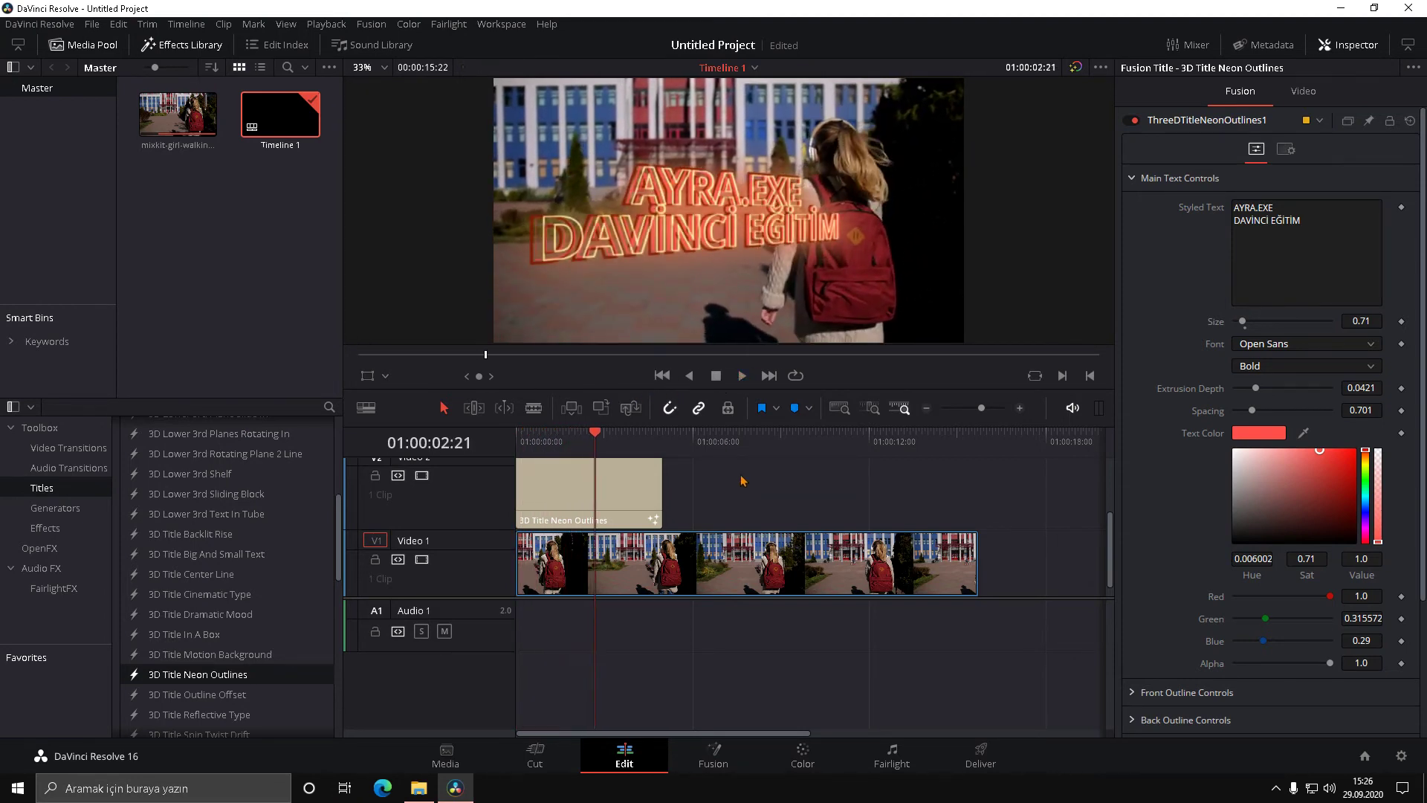
pyautogui.hotkey('ctrl', 'z')
pyautogui.hotkey('ctrl', 'z')
# Step: Place the Lower 3rd Draw On Two Line title on Video 2 and play it from the start
pyautogui.scroll(-3, 267, 632)
pyautogui.scroll(-3, 256, 639)
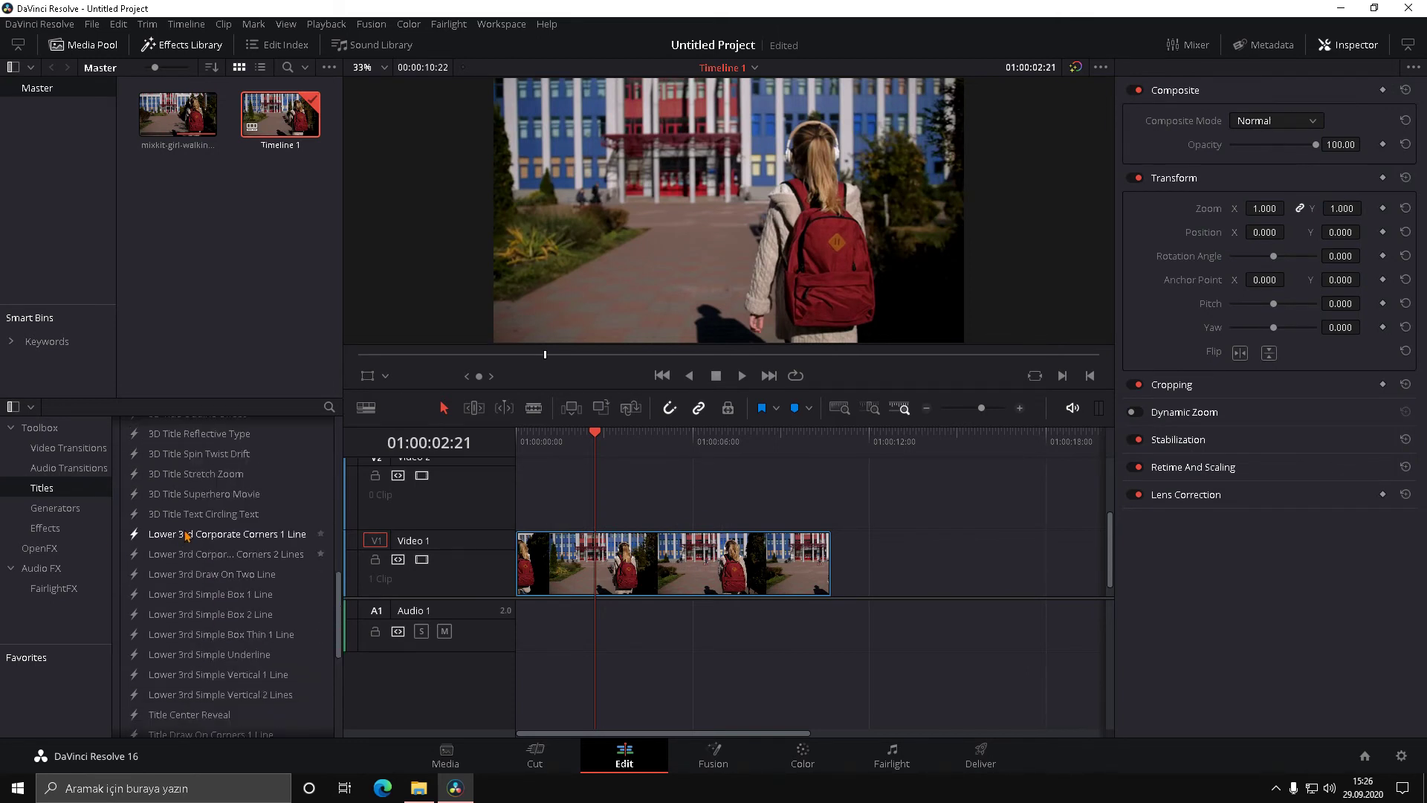
pyautogui.moveTo(196, 574); pyautogui.dragTo(567, 456)
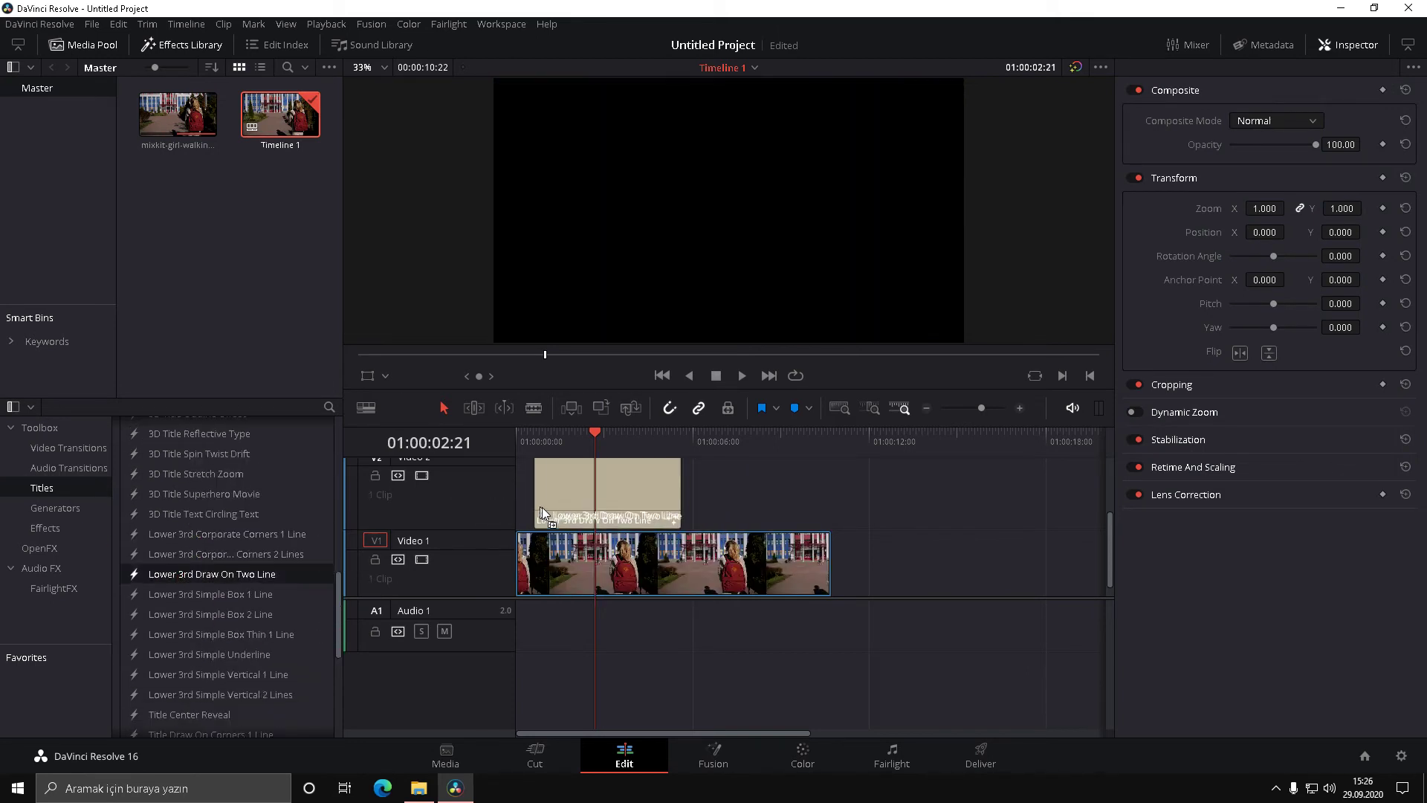
pyautogui.press('Home')
pyautogui.press('space')
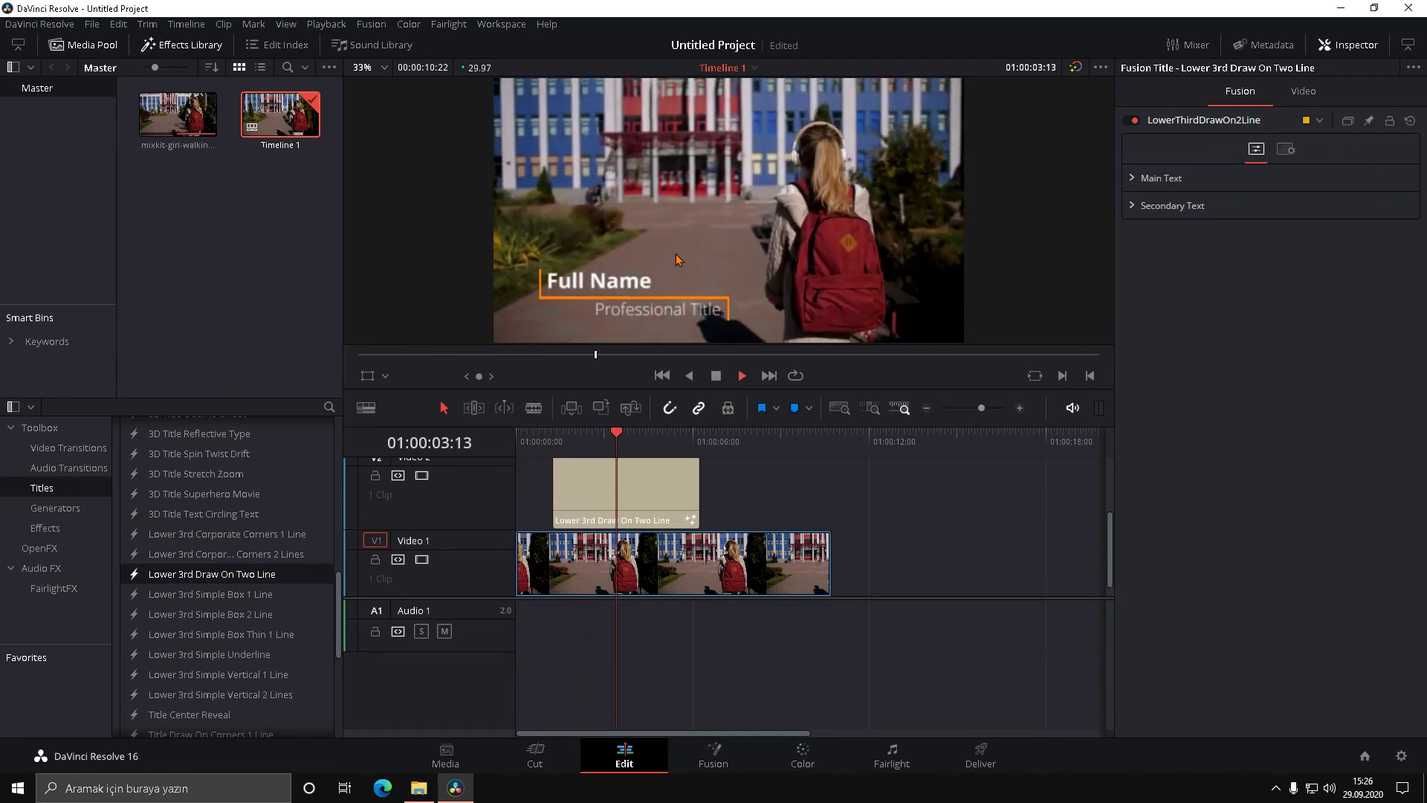
# Step: Stop playback and delete the lower-third title from Video 2
pyautogui.scroll(2, 641, 521)
pyautogui.press('space')
pyautogui.click(639, 569)
pyautogui.press('Delete')
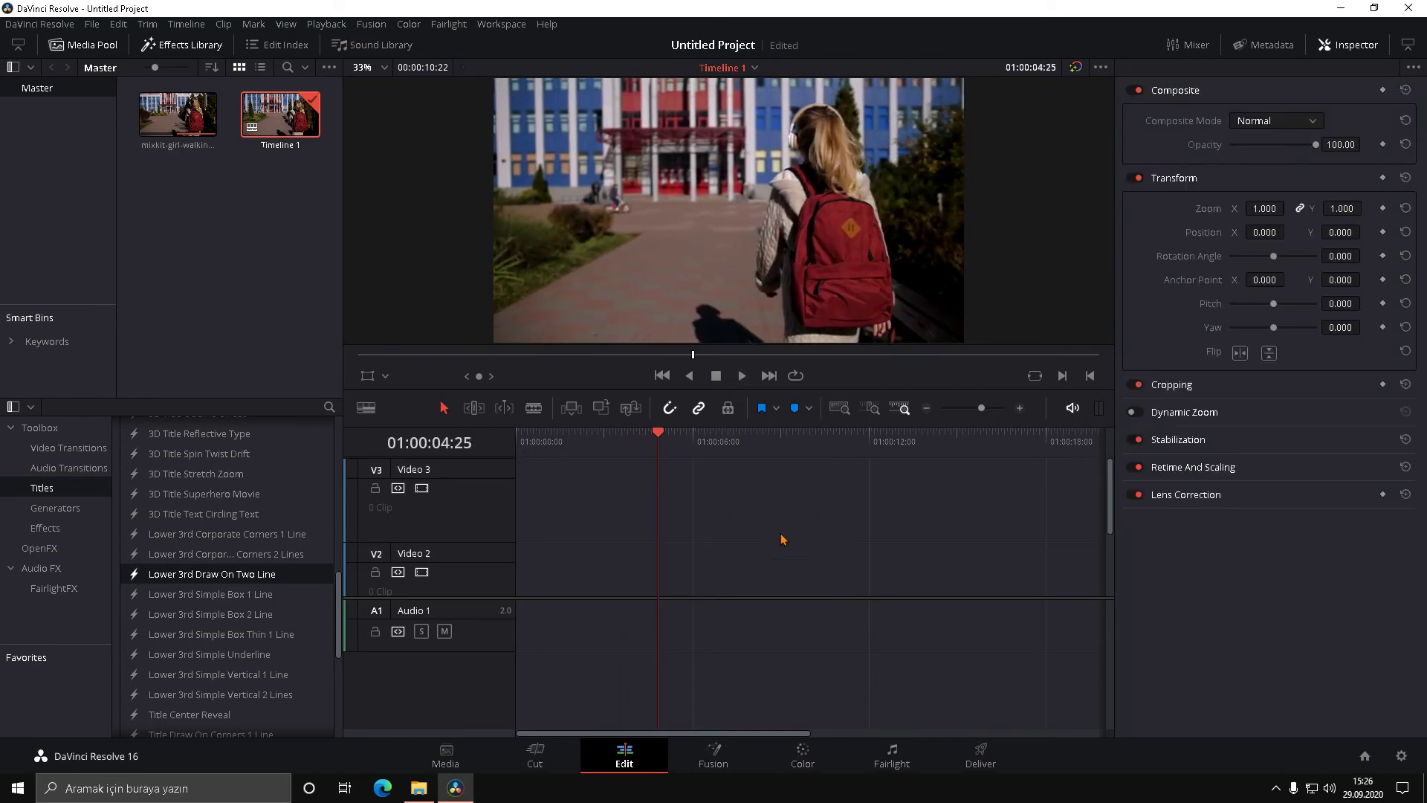
# Step: Add a Subtitle clip to the timeline, creating the Subtitle 1 track
pyautogui.scroll(-1, 801, 528)
pyautogui.scroll(-1, 801, 527)
pyautogui.scroll(-2, 204, 562)
pyautogui.scroll(-4, 204, 563)
pyautogui.moveTo(178, 719)
pyautogui.mouseDown()
pyautogui.moveTo(567, 498)
pyautogui.moveTo(589, 509)
pyautogui.mouseUp()
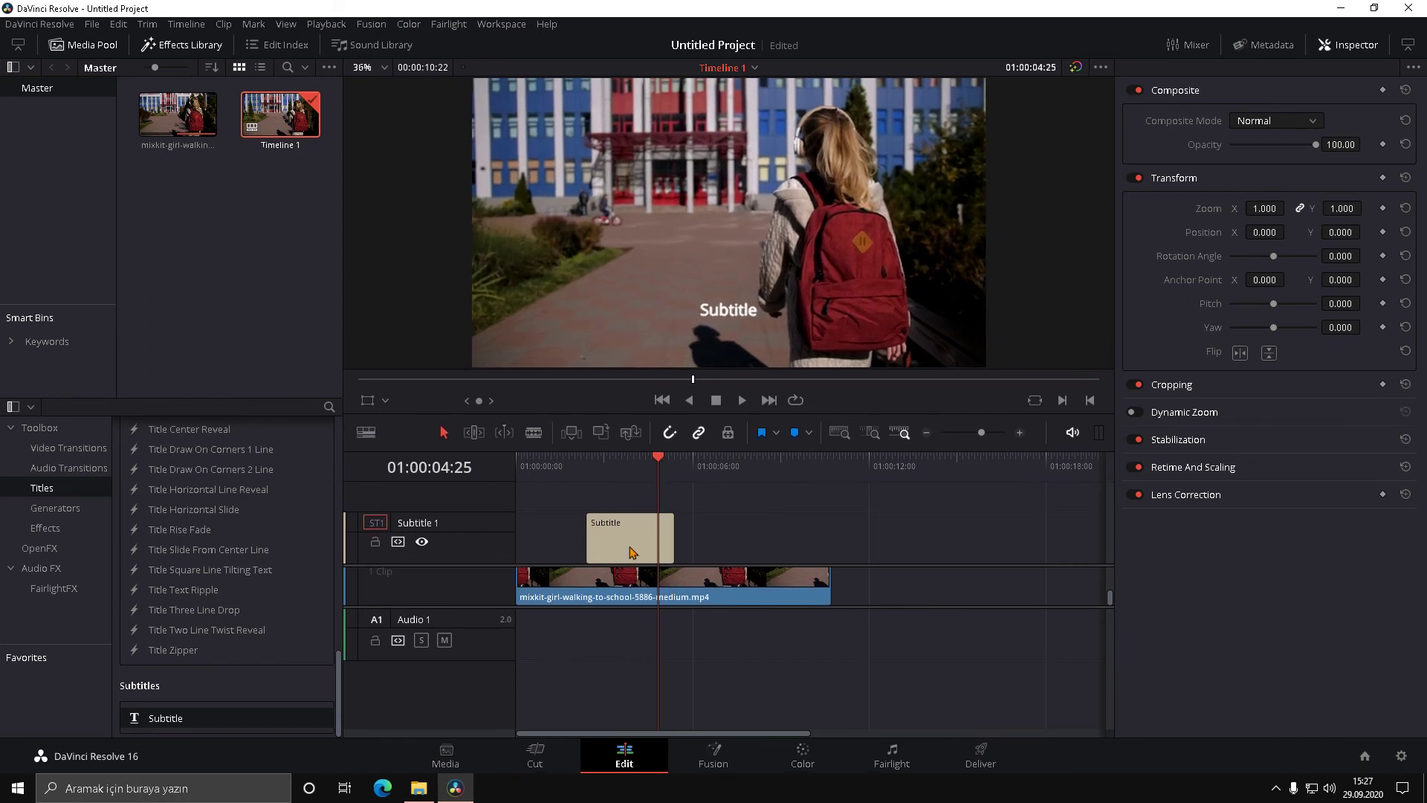
# Step: Move the subtitle, trim its end to 01:00:07:10, then delete it with the school clip
pyautogui.moveTo(633, 553); pyautogui.dragTo(628, 552)
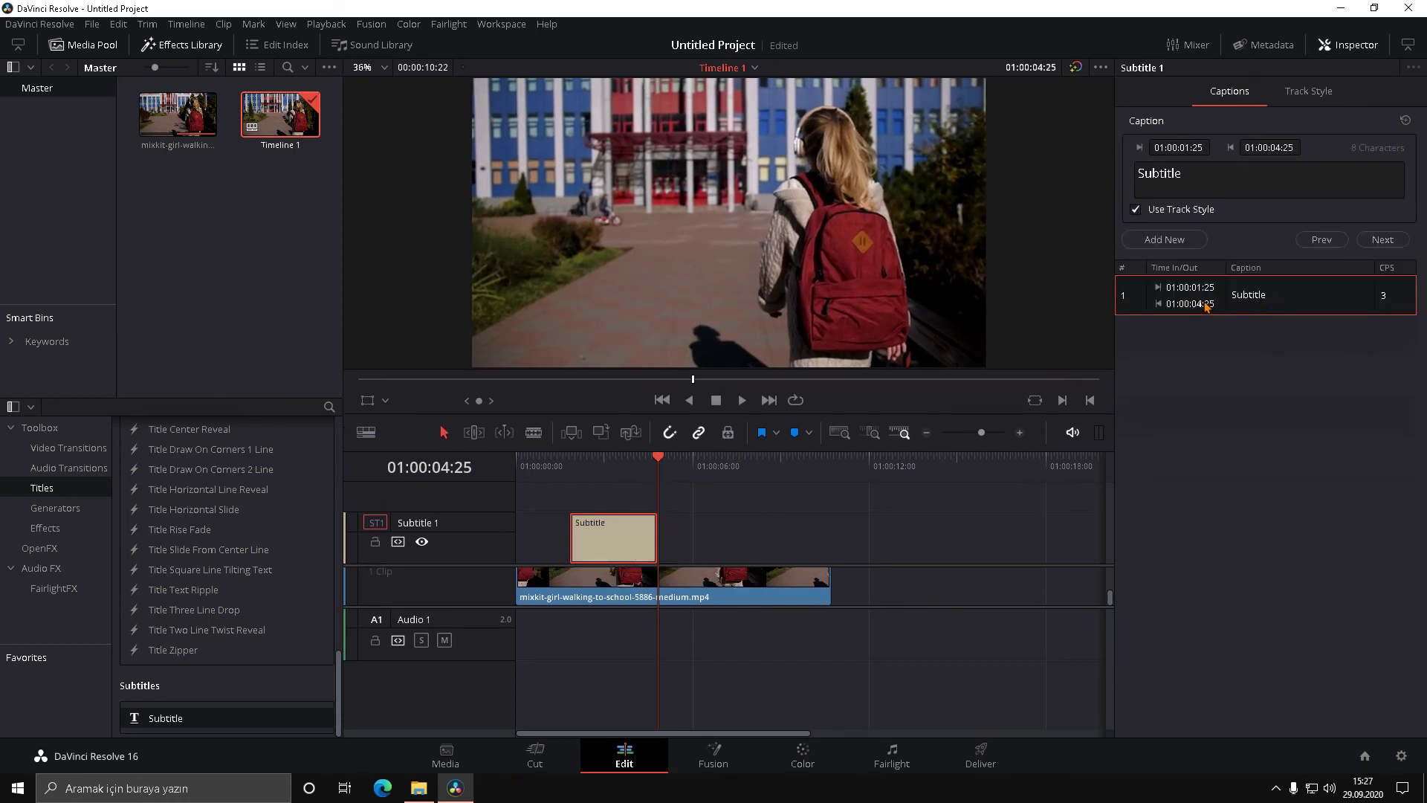
pyautogui.moveTo(667, 536); pyautogui.dragTo(733, 536)
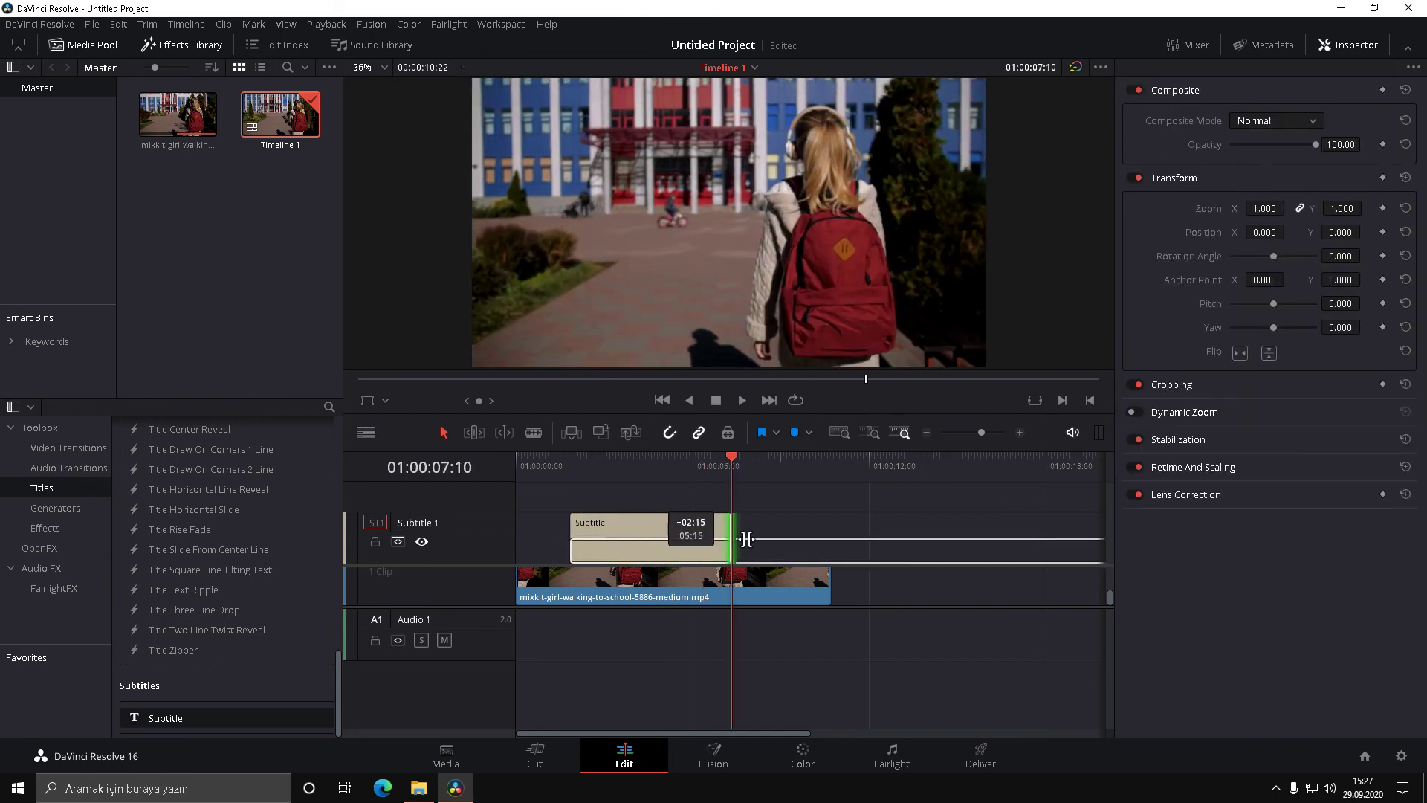
pyautogui.click(891, 523)
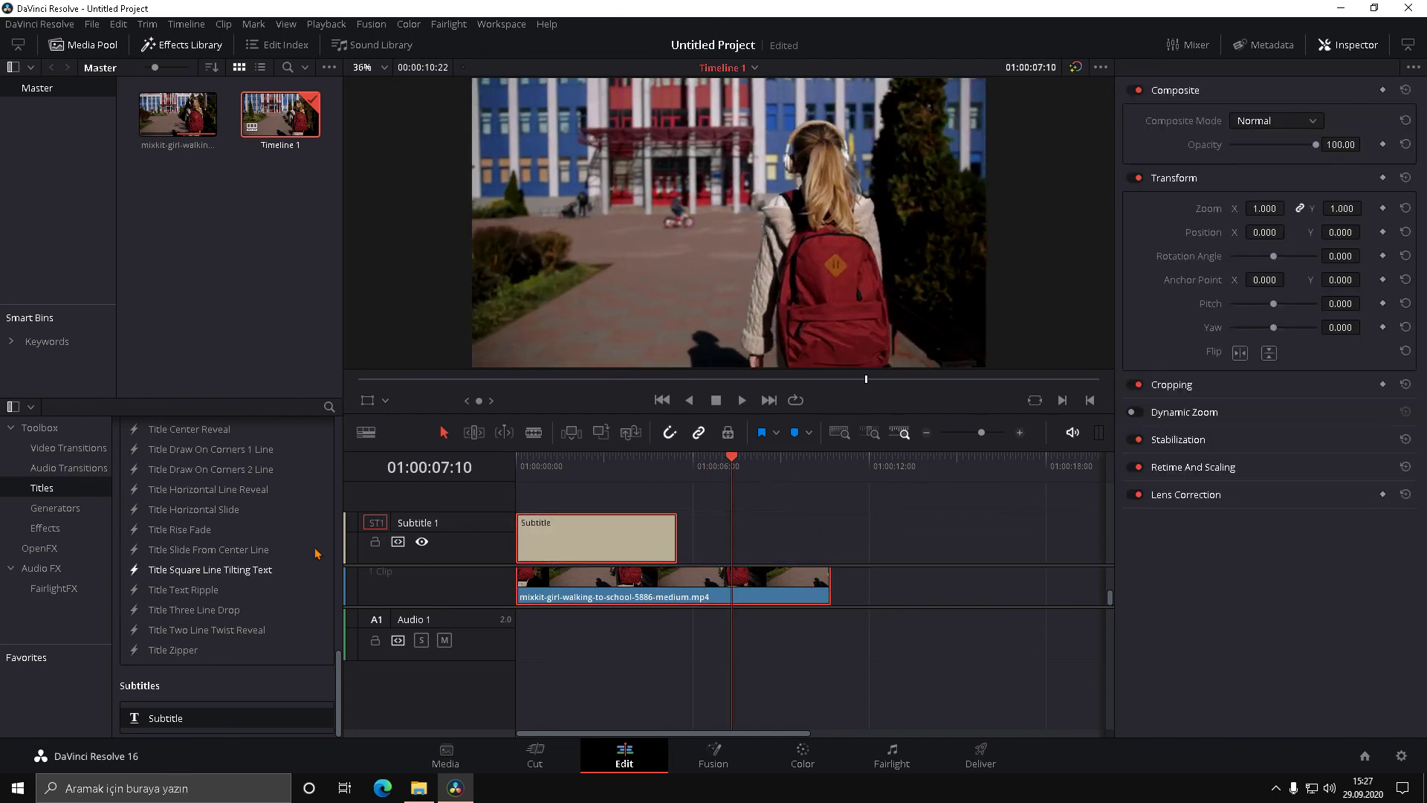
pyautogui.press('Delete')
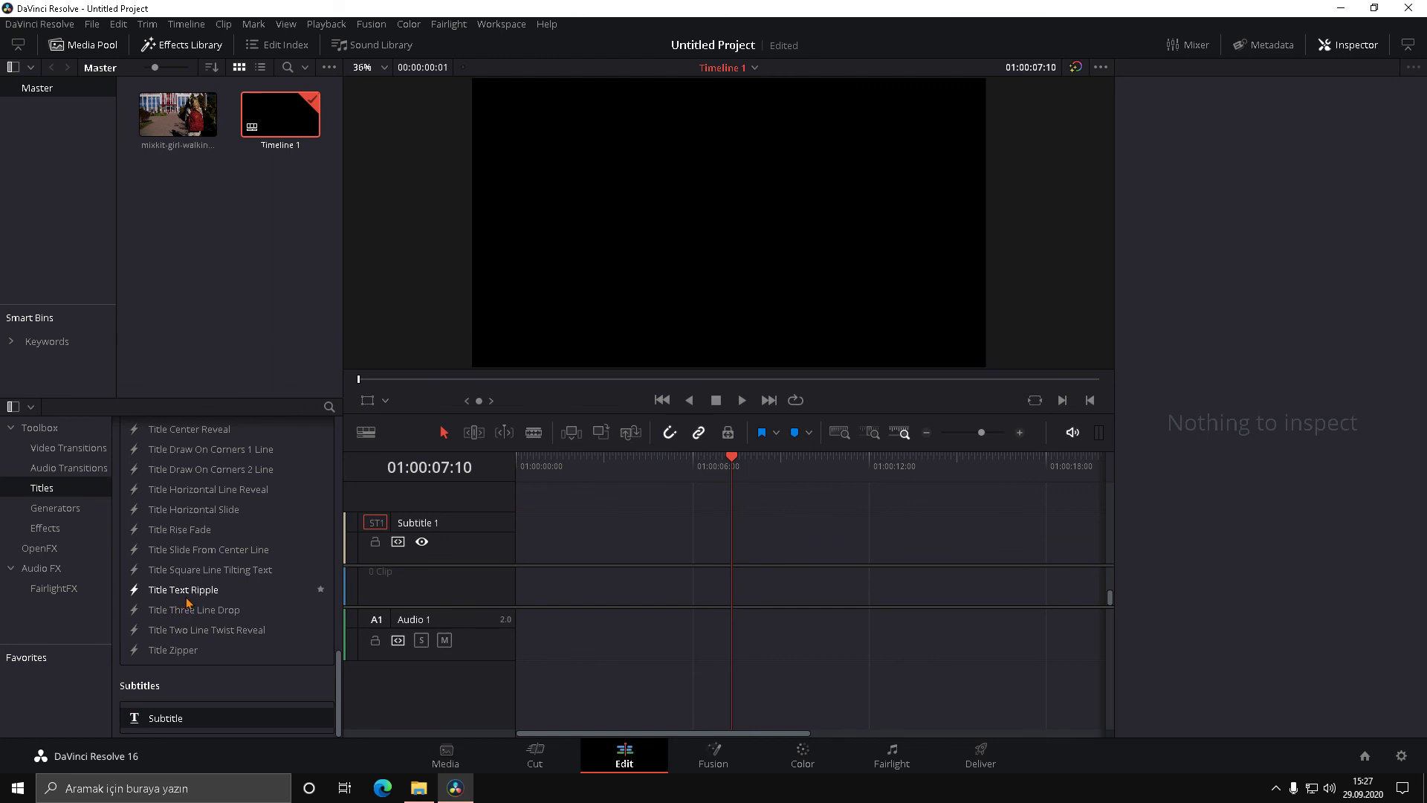